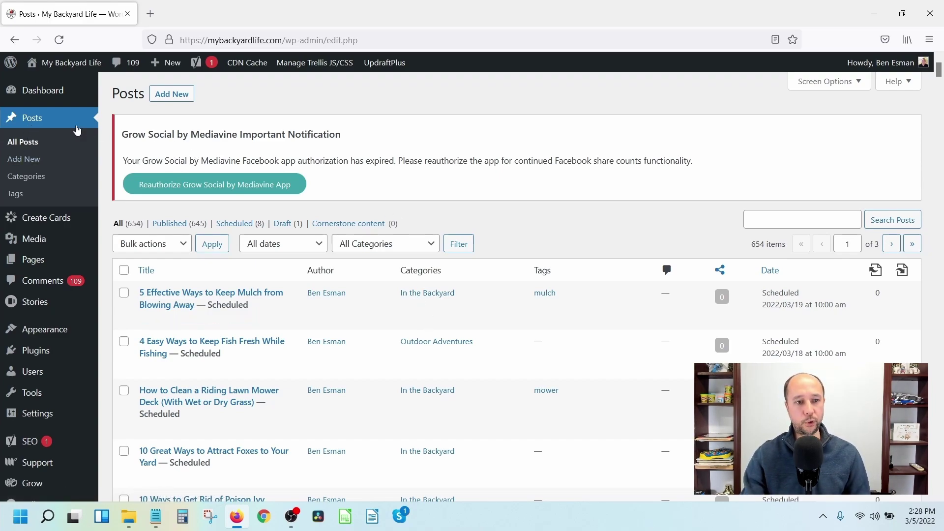
# - Open the post tags list and review the existing tags and how many posts use each
pyautogui.click(16, 194)
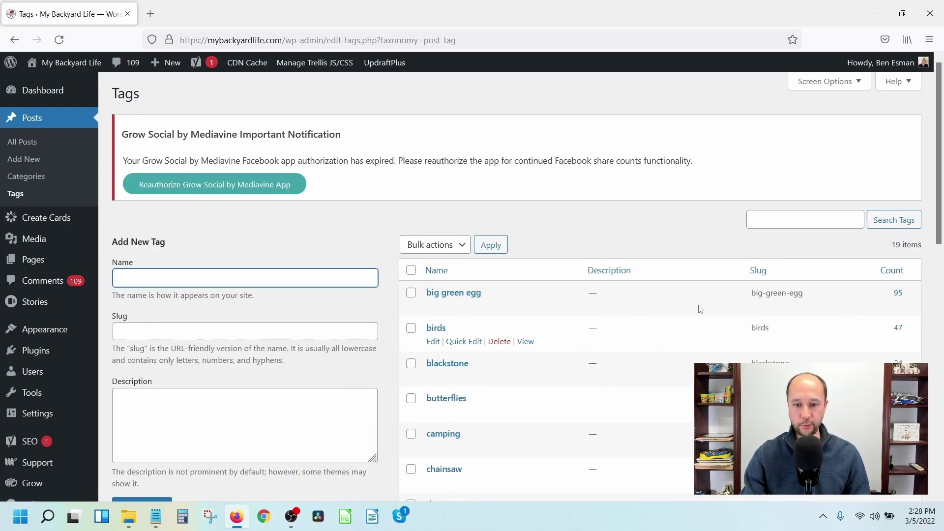
pyautogui.scroll(-4, 501, 246)
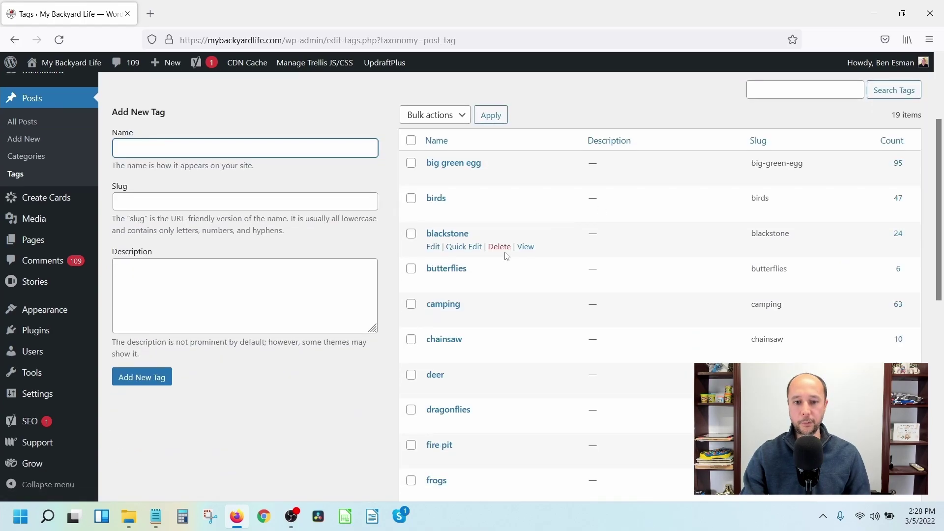
pyautogui.scroll(-4, 555, 180)
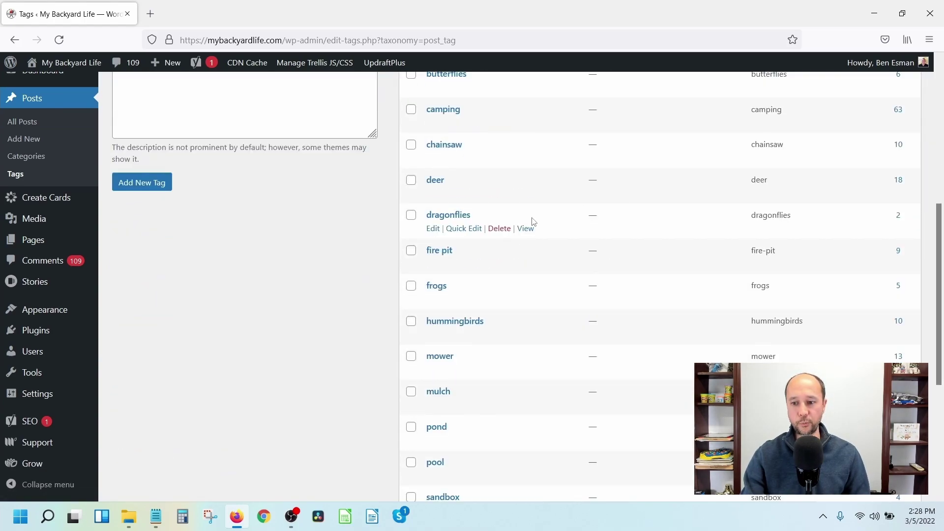
pyautogui.scroll(6, 578, 258)
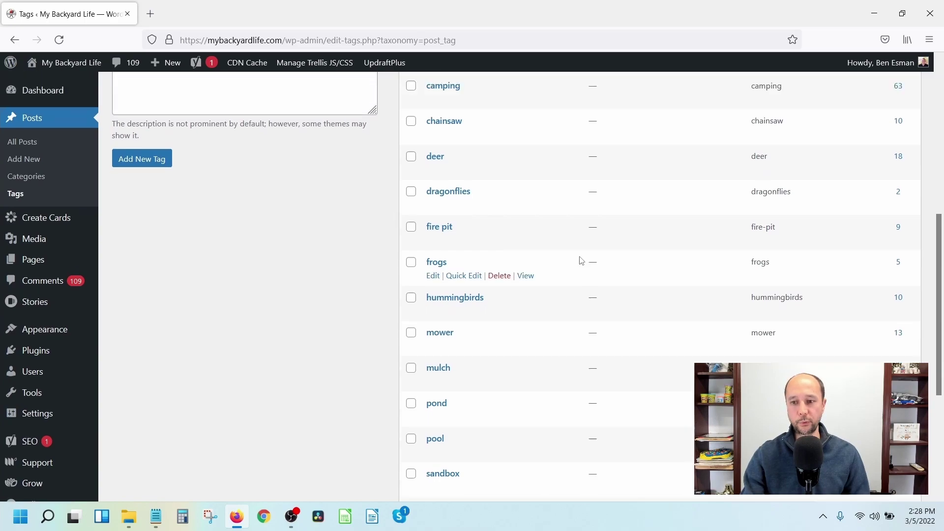
pyautogui.scroll(1, 599, 261)
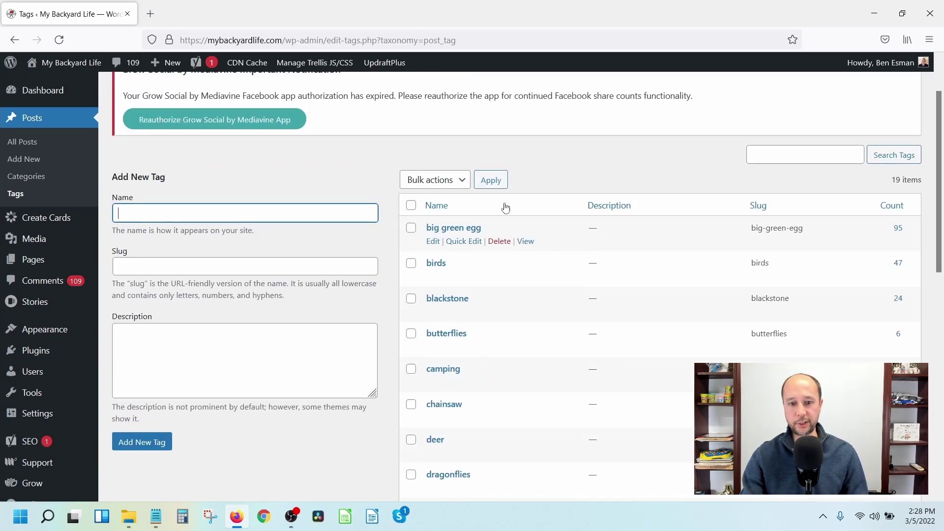
# - Quick-edit the post "5 Effective Ways to Keep Mulch from Blowing Away", add the tag birds alongside mulch, and cancel the edit
pyautogui.click(88, 143)
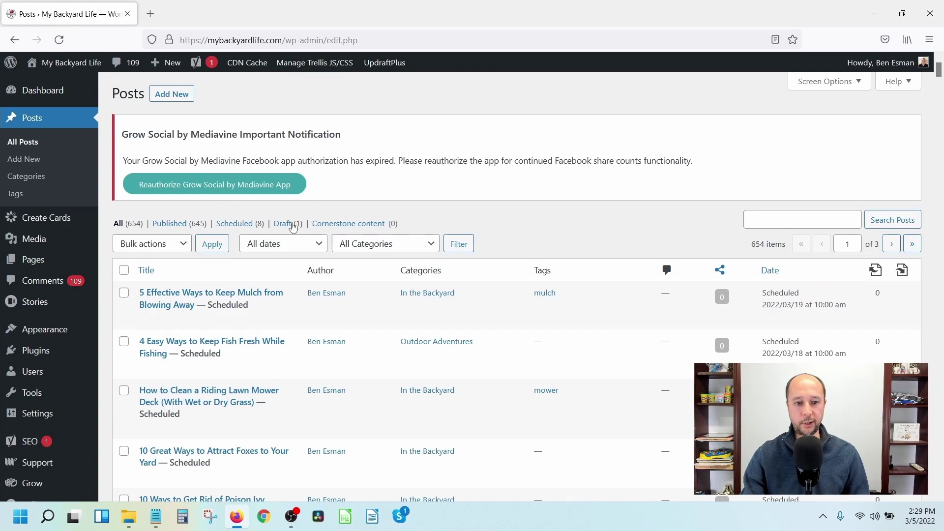
pyautogui.scroll(-2, 194, 228)
pyautogui.click(185, 256)
pyautogui.click(664, 249)
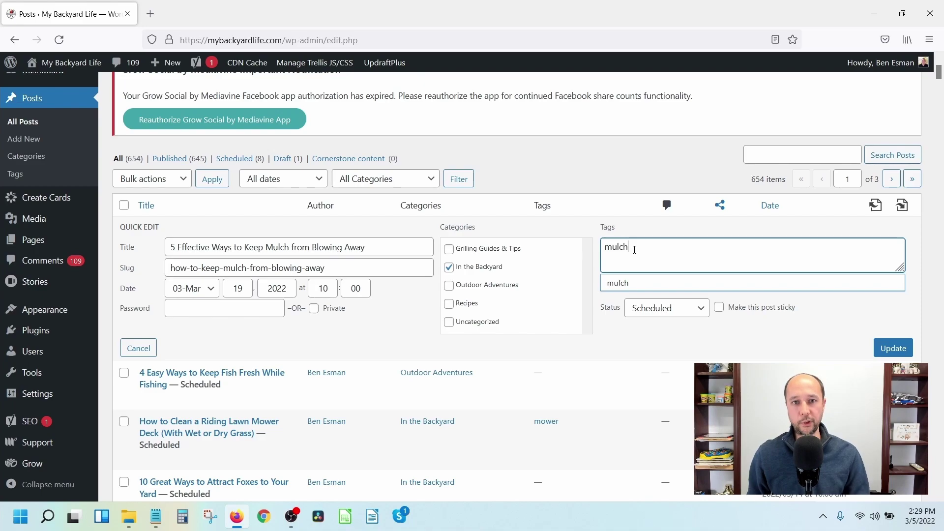
pyautogui.write(', bird')
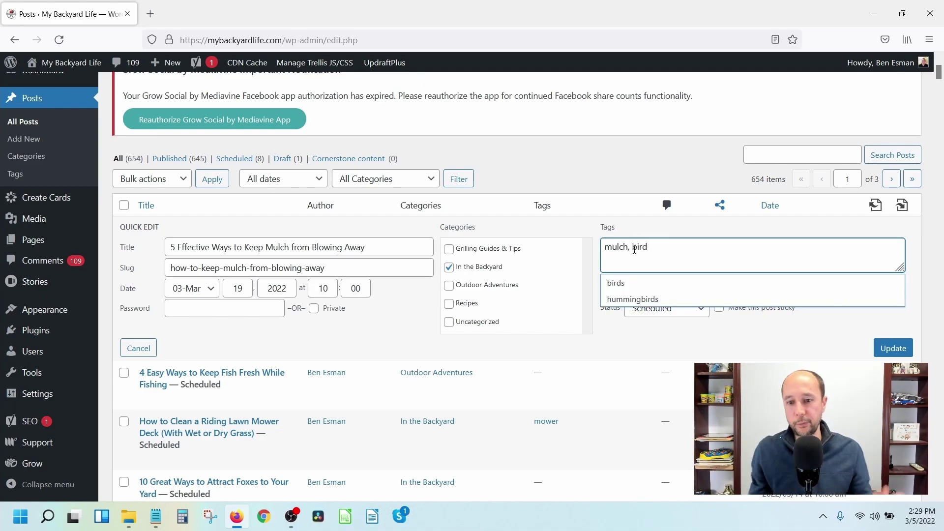
pyautogui.click(620, 283)
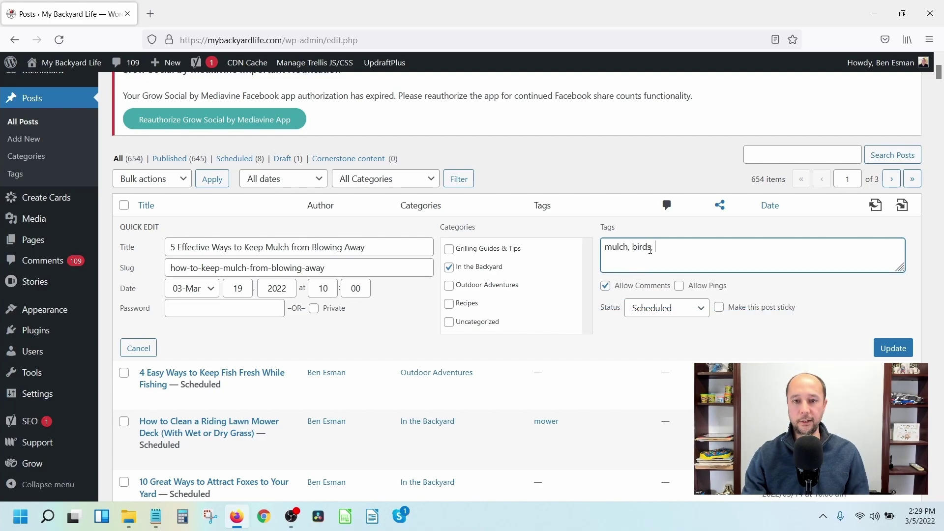
pyautogui.moveTo(632, 248); pyautogui.dragTo(694, 251)
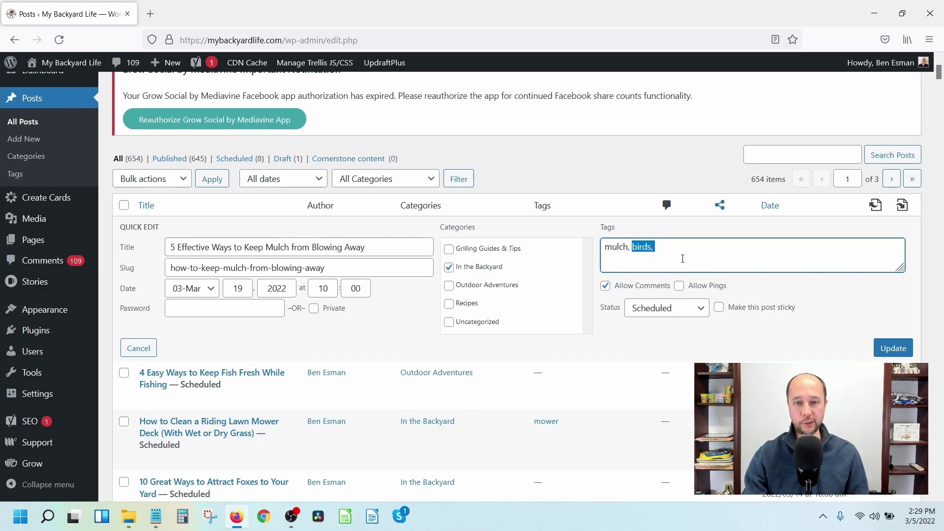
pyautogui.click(689, 253)
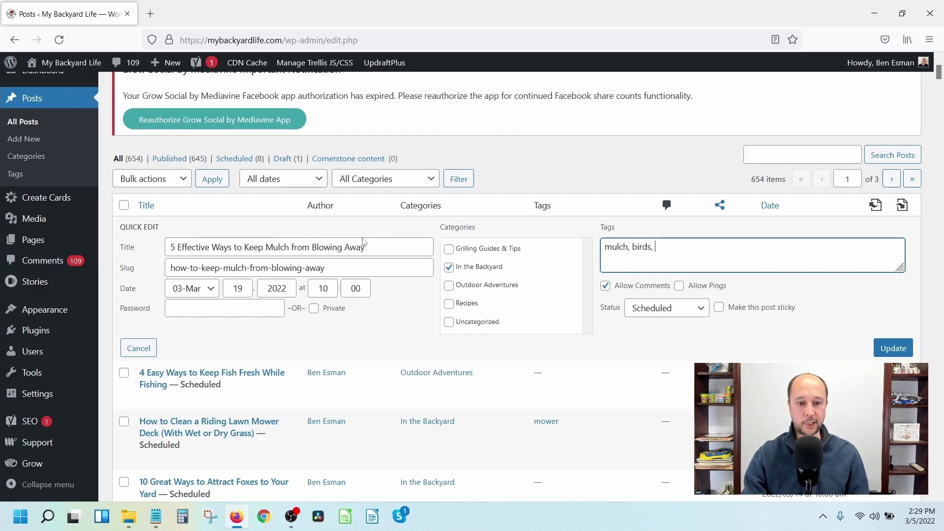
pyautogui.click(137, 348)
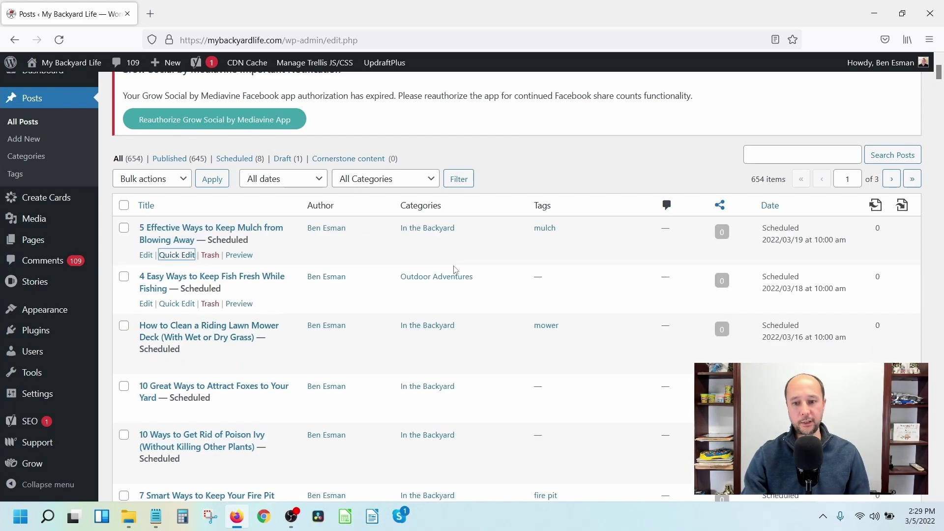
# - Select the first four scheduled posts, from the mulch post to the foxes post, and open them for bulk editing
pyautogui.click(124, 228)
pyautogui.click(124, 276)
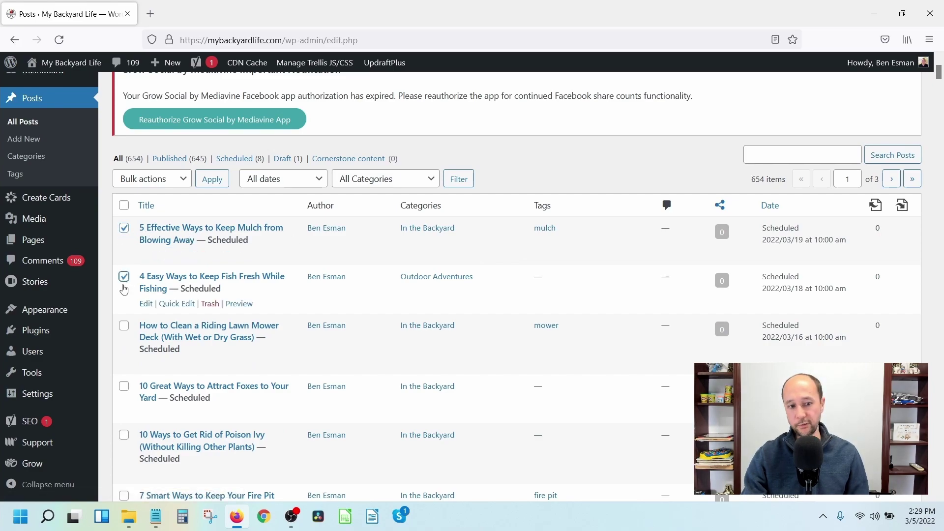
pyautogui.click(124, 325)
pyautogui.click(124, 386)
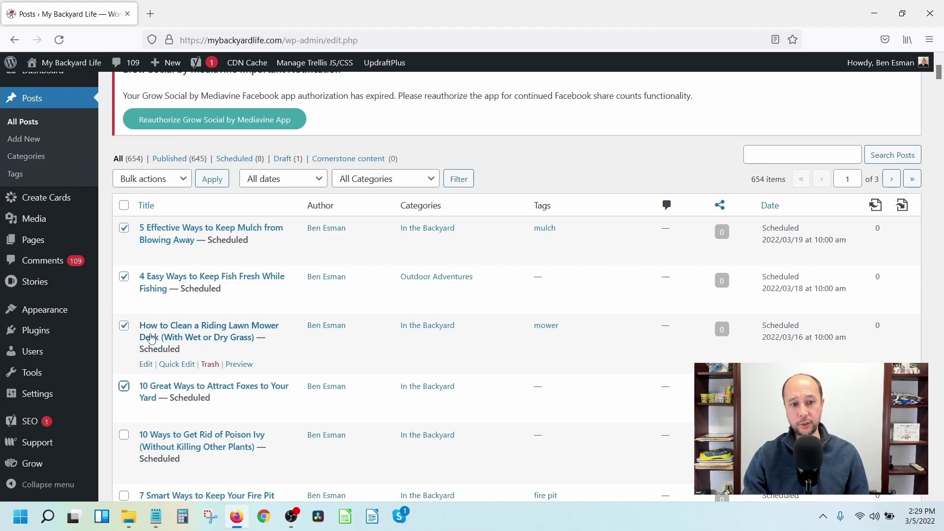
pyautogui.click(140, 182)
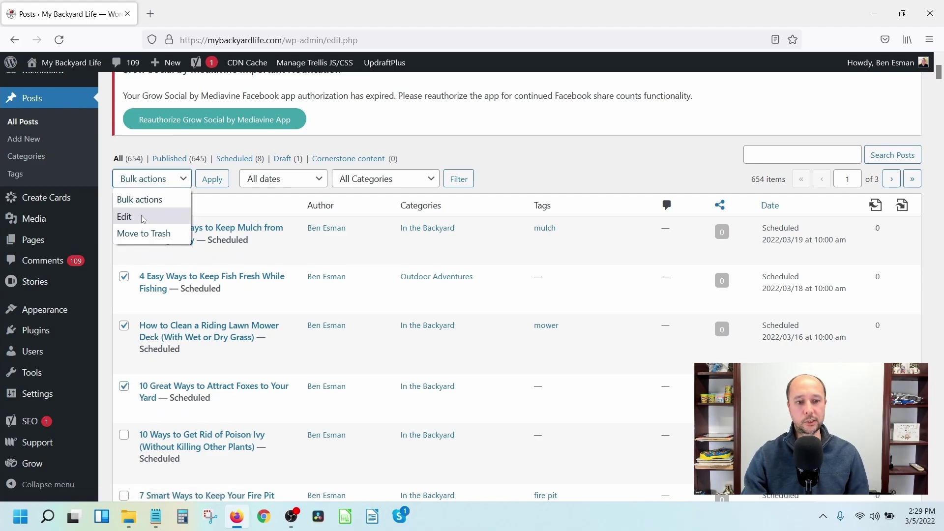
pyautogui.click(125, 217)
pyautogui.click(212, 179)
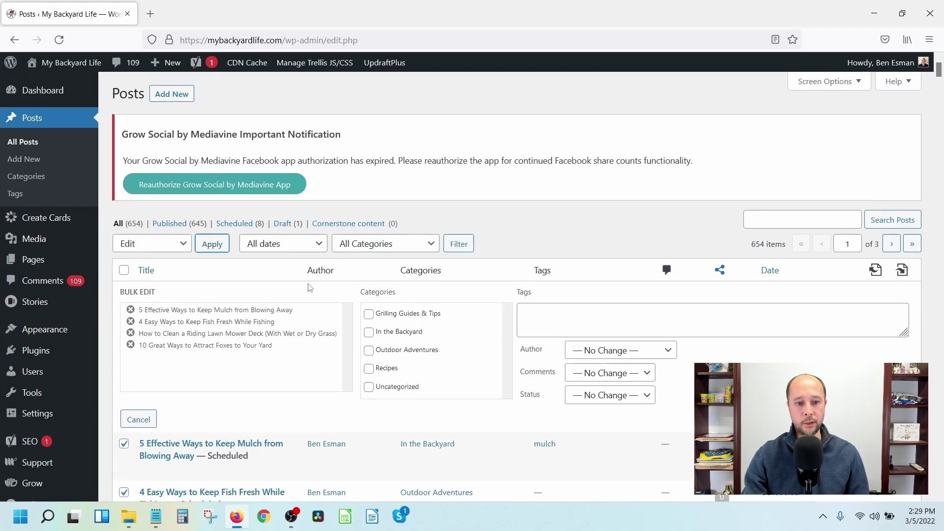
# - Enter the existing tag birds for the four bulk-edited posts, and cancel the bulk edit
pyautogui.click(554, 309)
pyautogui.write('bird')
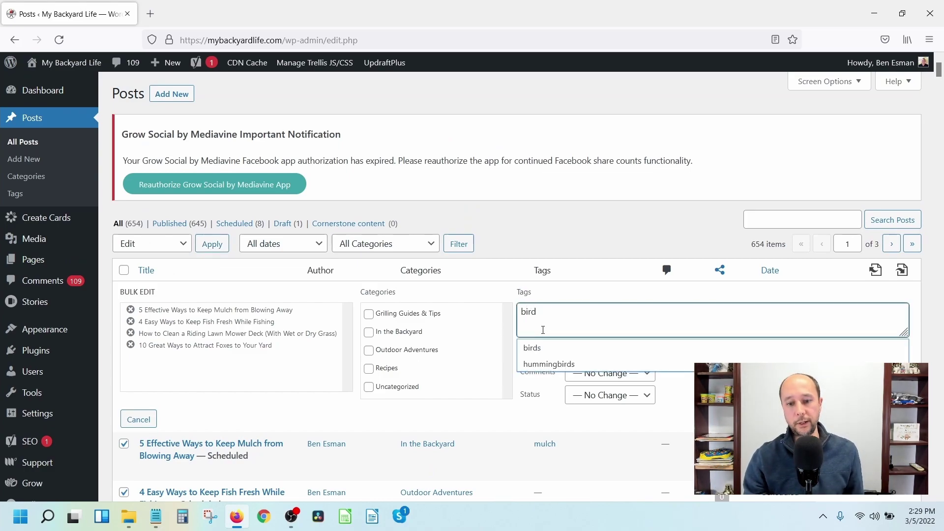
pyautogui.press('Down')
pyautogui.click(531, 349)
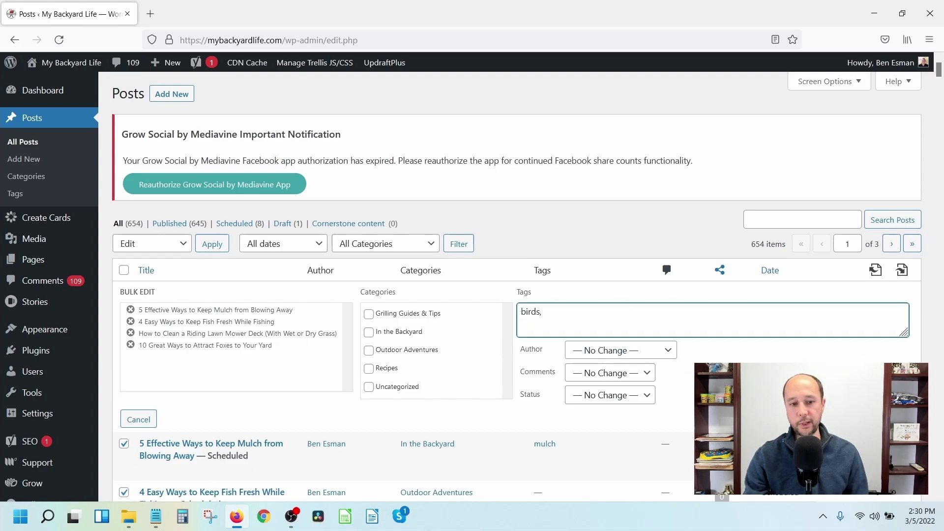
pyautogui.click(138, 423)
pyautogui.click(137, 421)
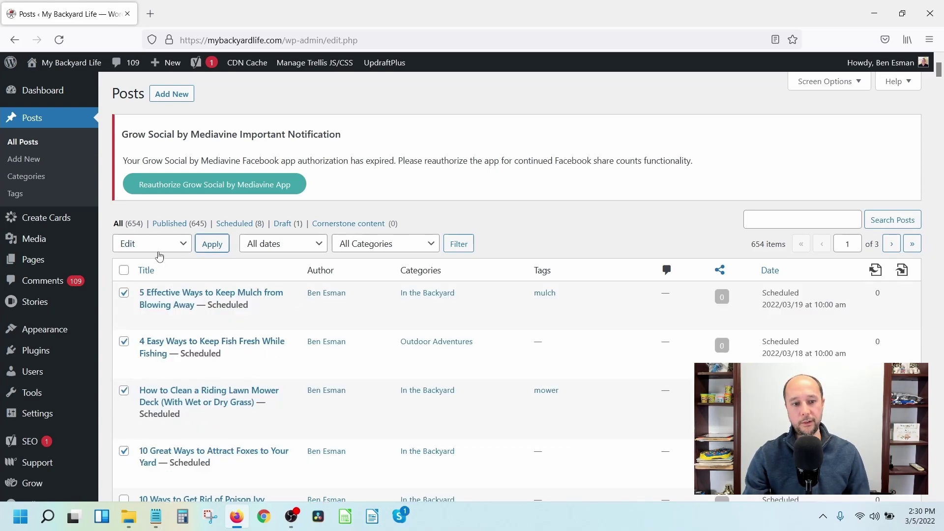
# - Go back to the tags list and open the list of posts that use the birds tag
pyautogui.click(16, 196)
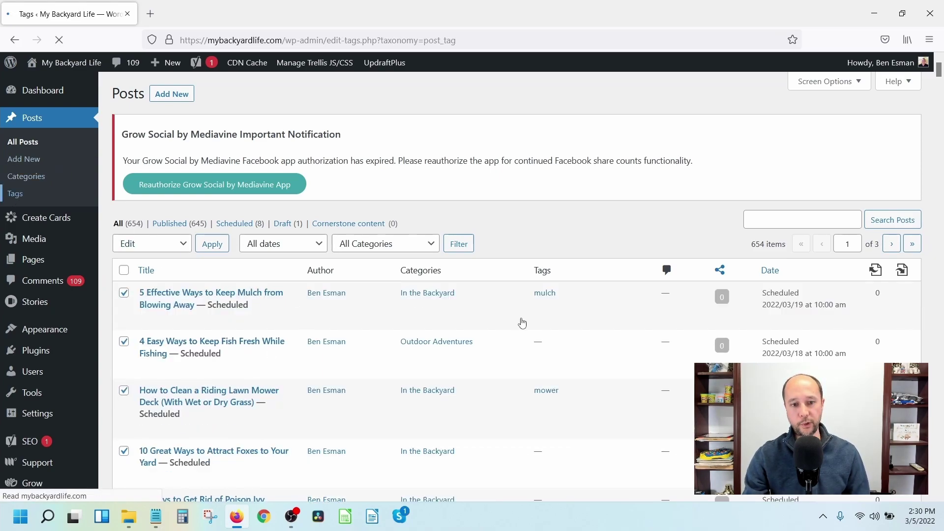
pyautogui.scroll(-2, 580, 234)
pyautogui.scroll(-2, 583, 236)
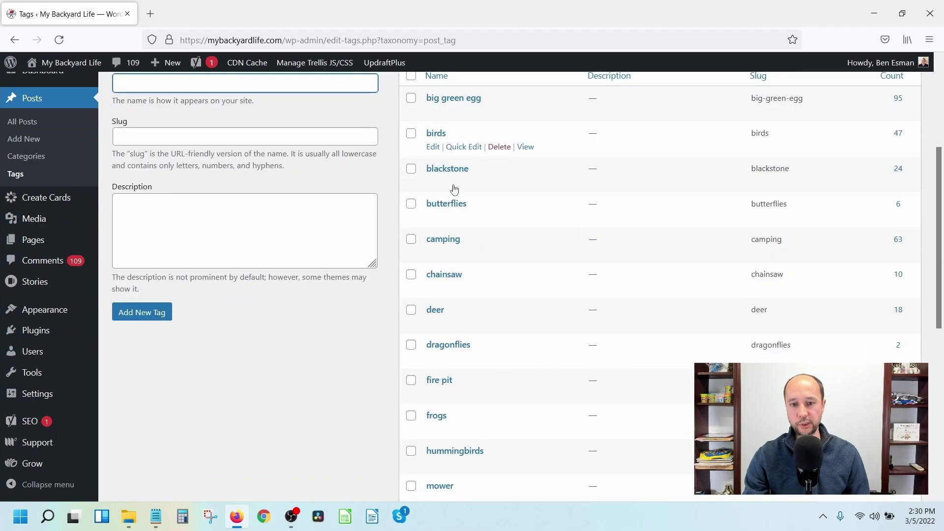
pyautogui.scroll(3, 502, 237)
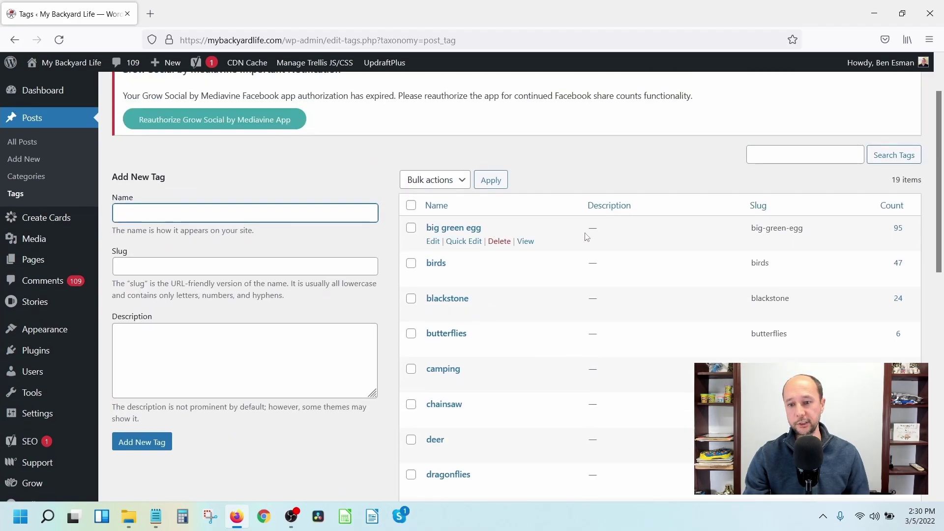
pyautogui.click(899, 266)
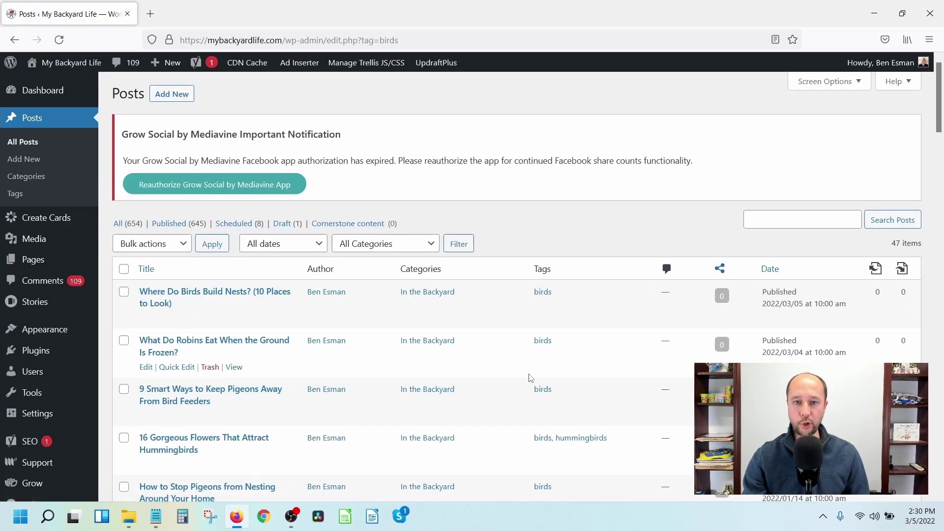
# - Examine the posts tagged birds, checking their titles, additional tags and internal link counts for interlinking opportunities
pyautogui.scroll(-8, 560, 353)
pyautogui.scroll(8, 445, 293)
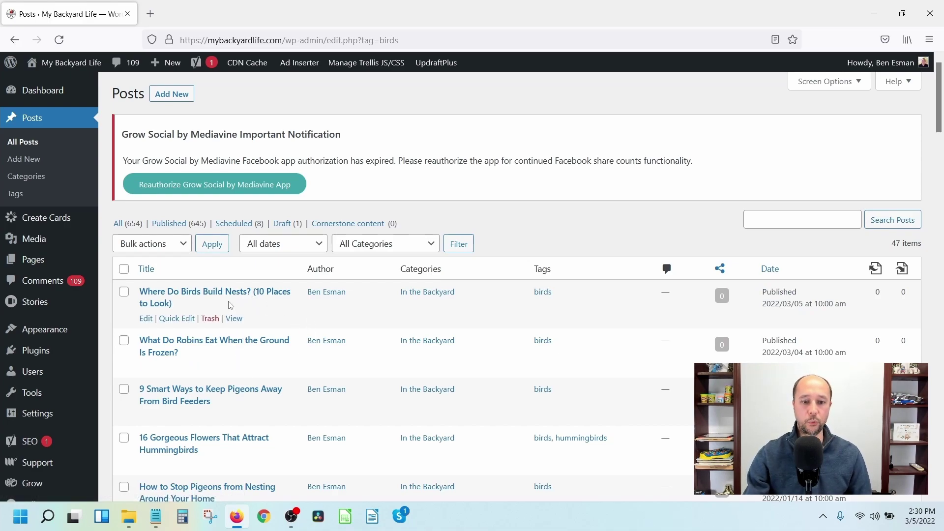
pyautogui.scroll(-2, 229, 305)
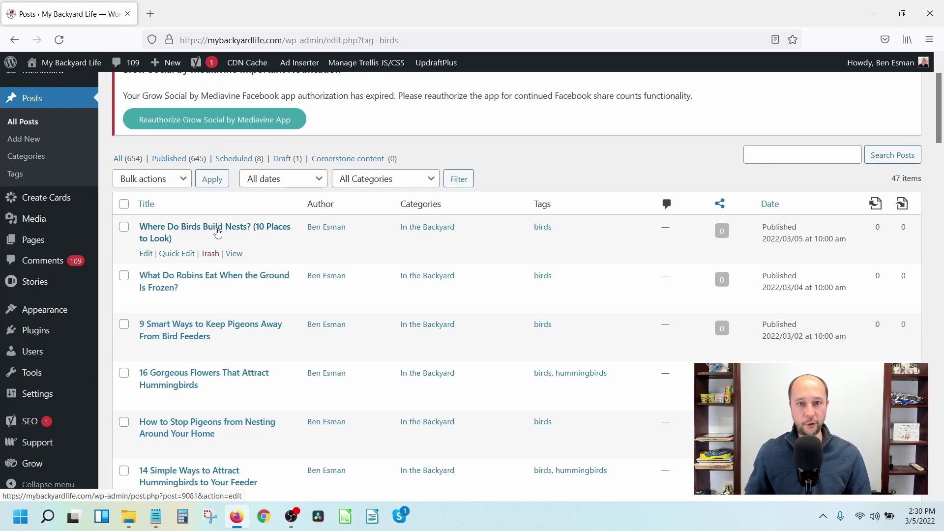
pyautogui.scroll(-12, 219, 232)
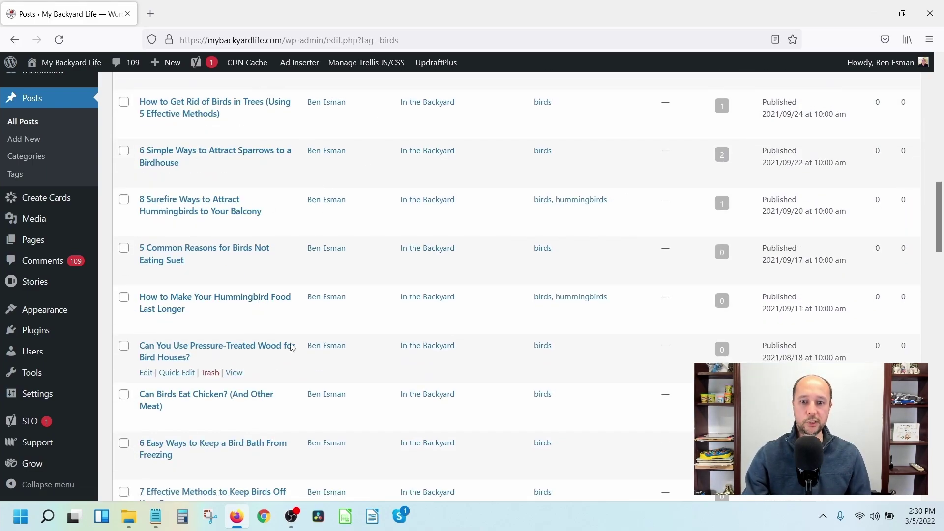
pyautogui.scroll(6, 255, 295)
pyautogui.scroll(5, 255, 295)
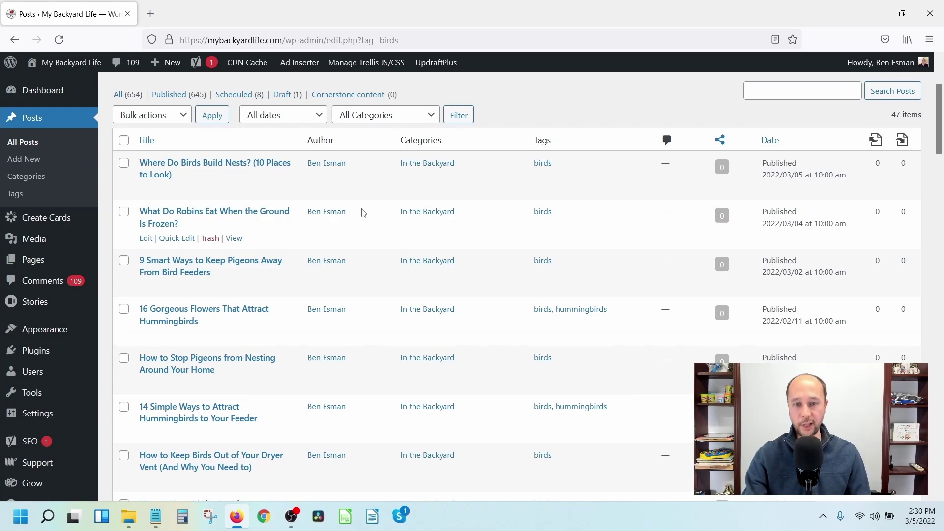
pyautogui.scroll(1, 362, 210)
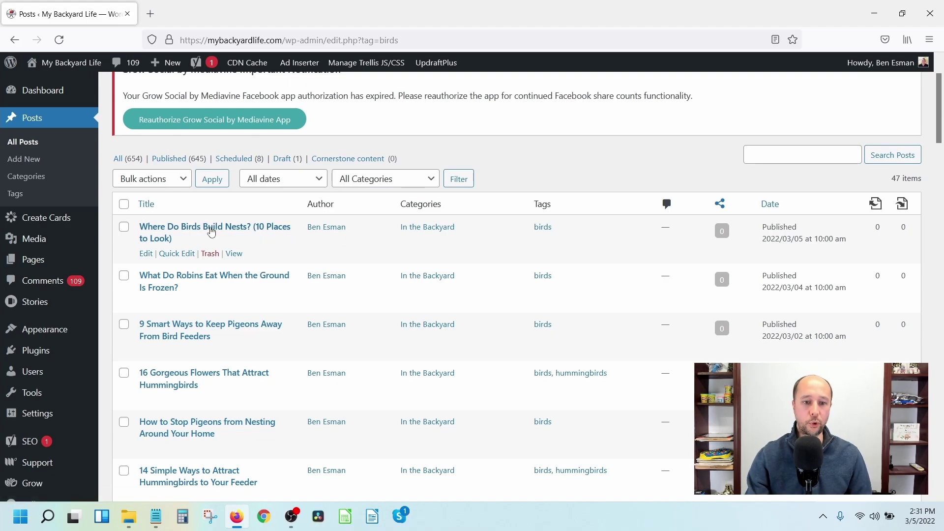
pyautogui.scroll(-1, 295, 222)
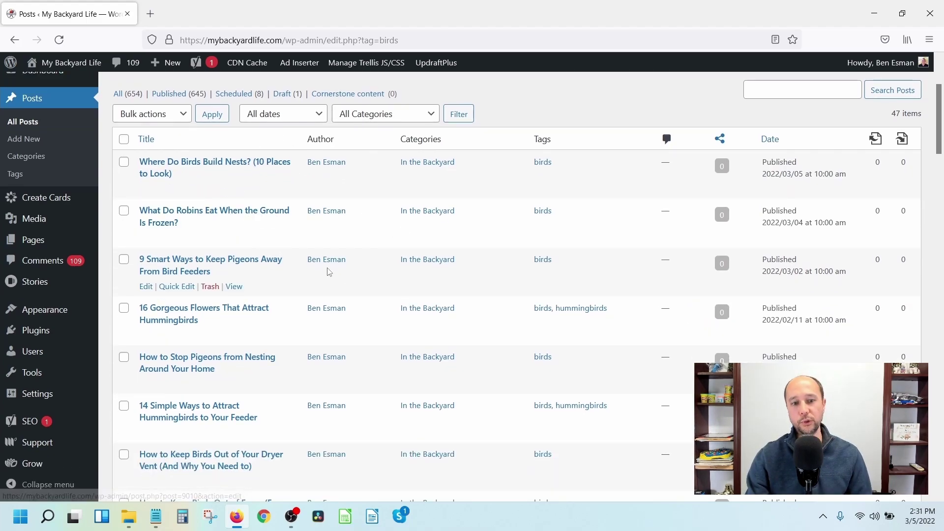
pyautogui.scroll(-1, 413, 242)
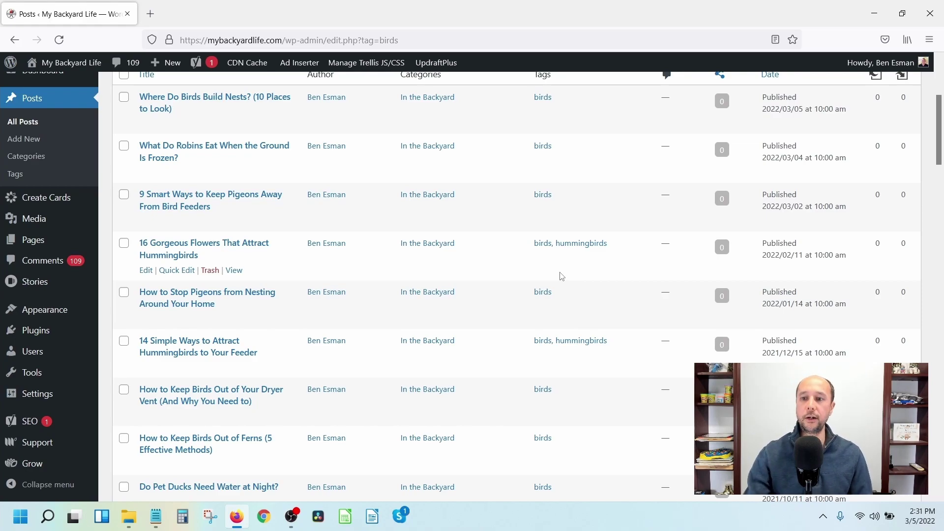
pyautogui.scroll(3, 562, 276)
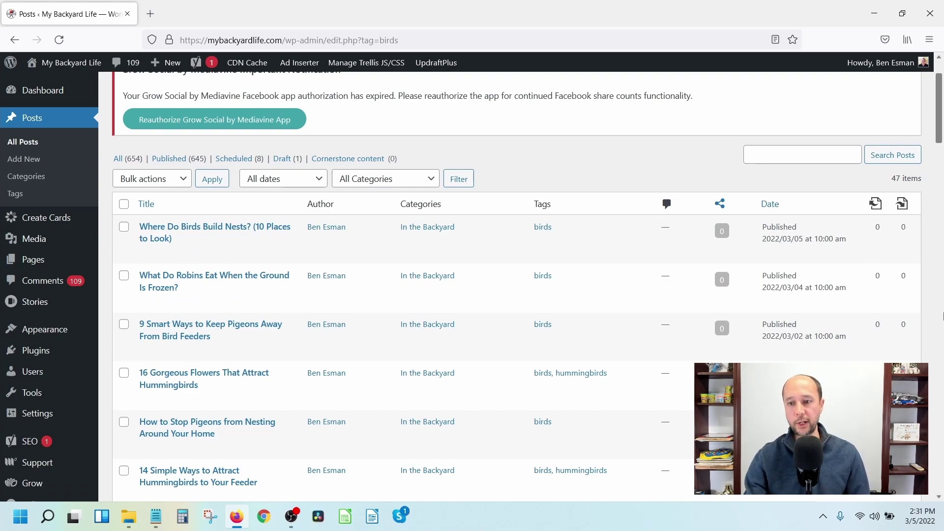
pyautogui.scroll(-2, 894, 229)
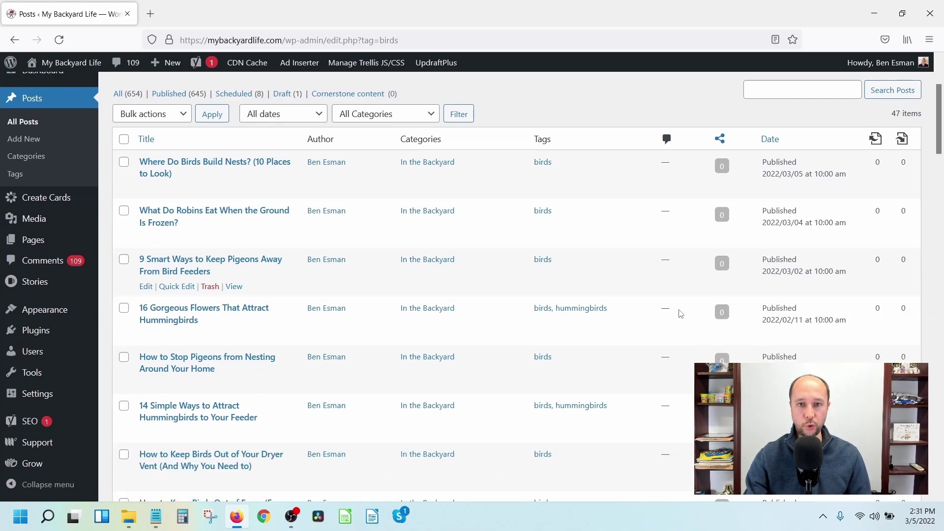
pyautogui.scroll(2, 903, 207)
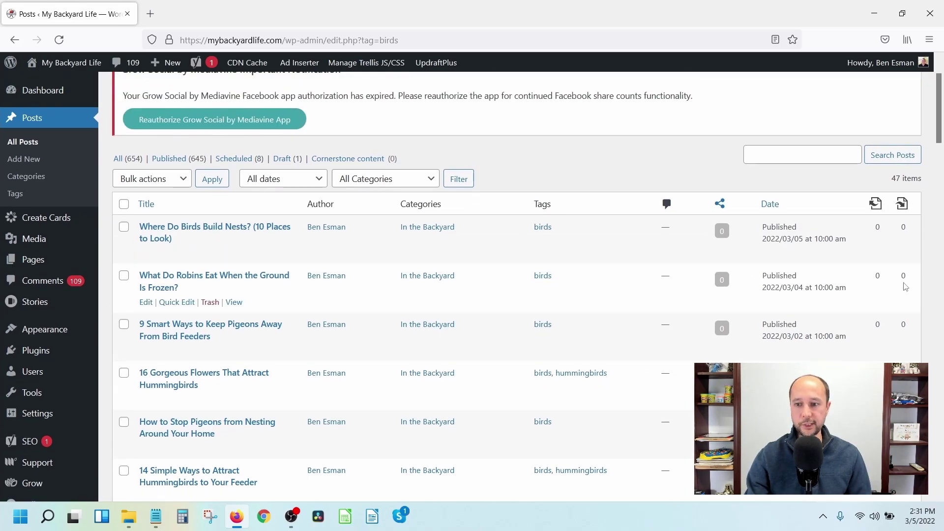
pyautogui.doubleClick(903, 228)
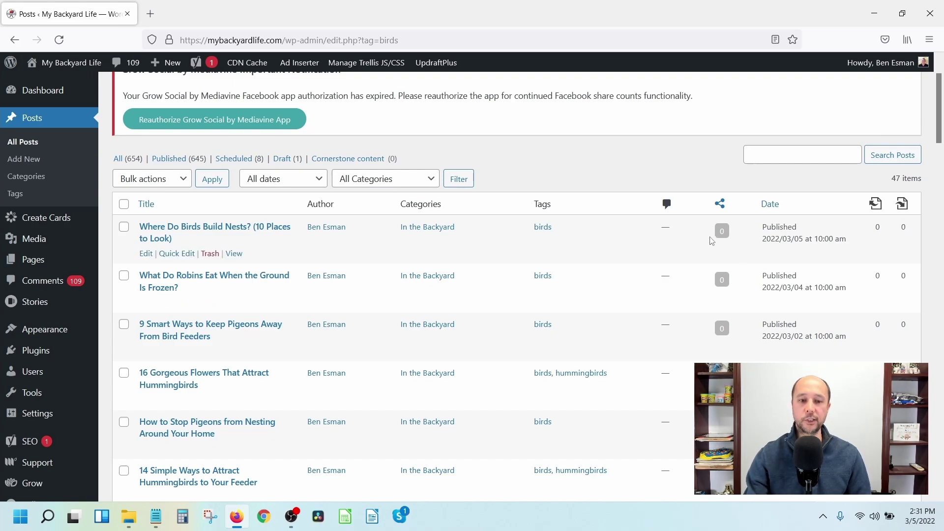
pyautogui.scroll(-20, 603, 252)
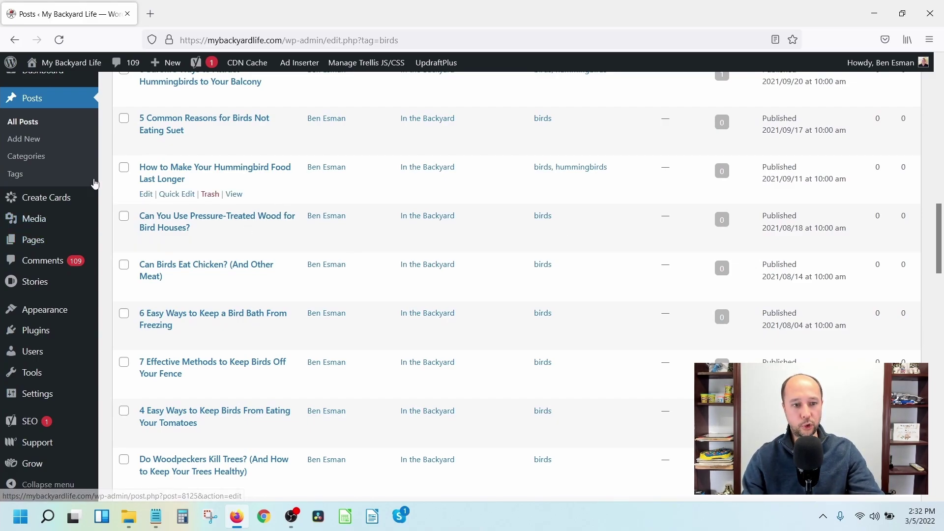
# - Open the full posts list in a second browser tab, and single out the bird bath freezing post among the posts tagged birds
pyautogui.middleClick(31, 122)
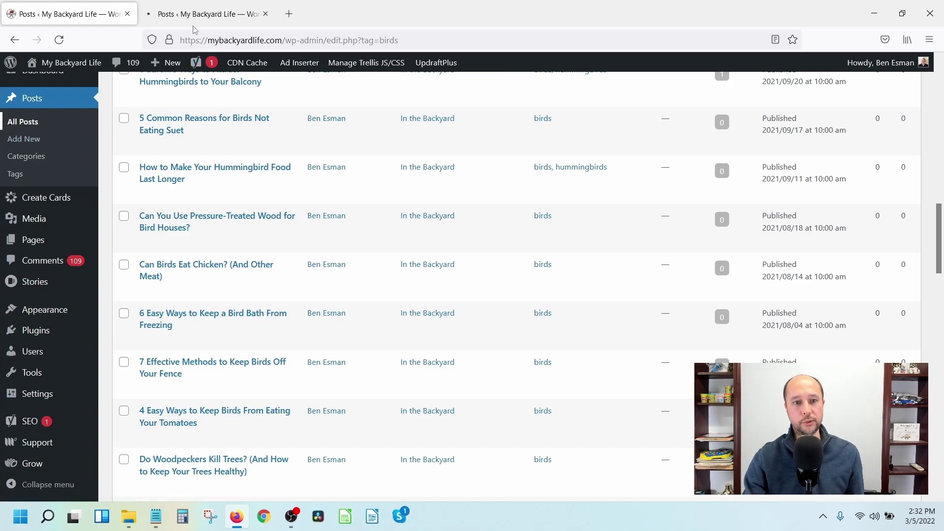
pyautogui.click(158, 18)
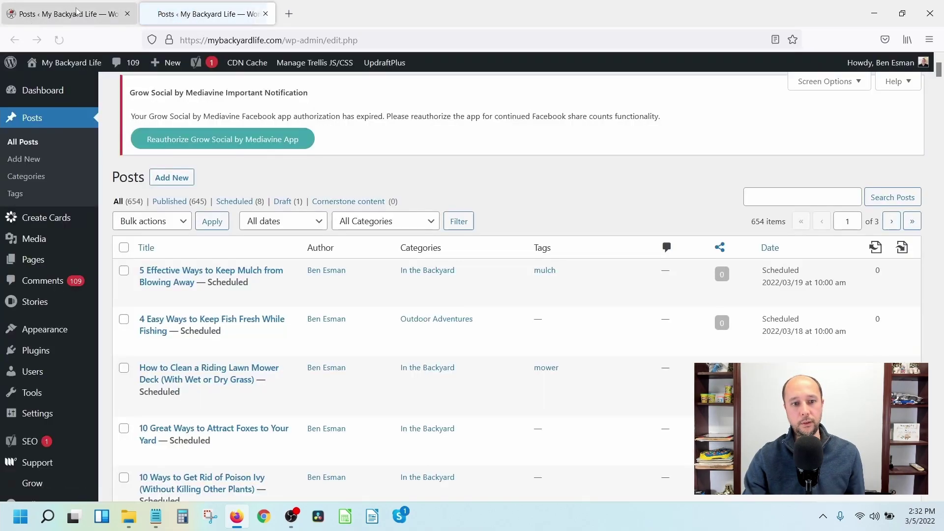
pyautogui.click(78, 12)
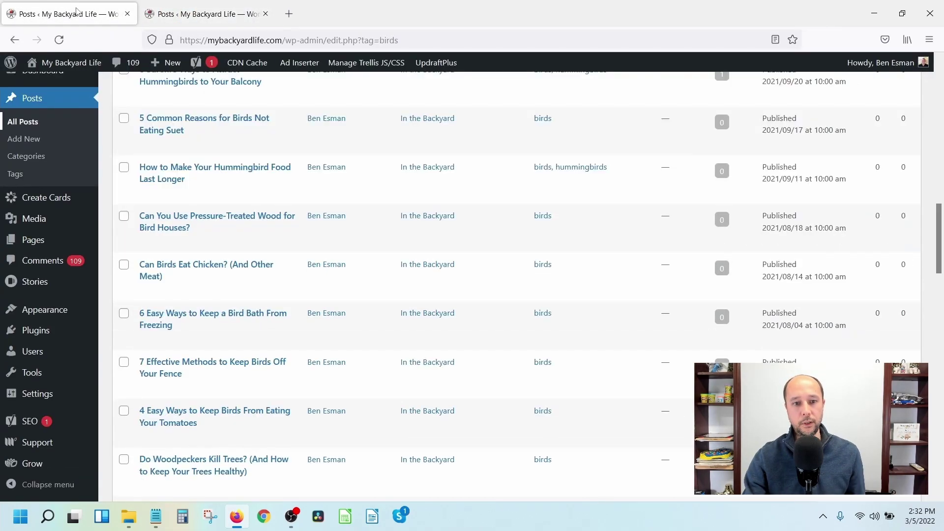
pyautogui.click(202, 5)
pyautogui.click(118, 9)
pyautogui.scroll(-3, 238, 200)
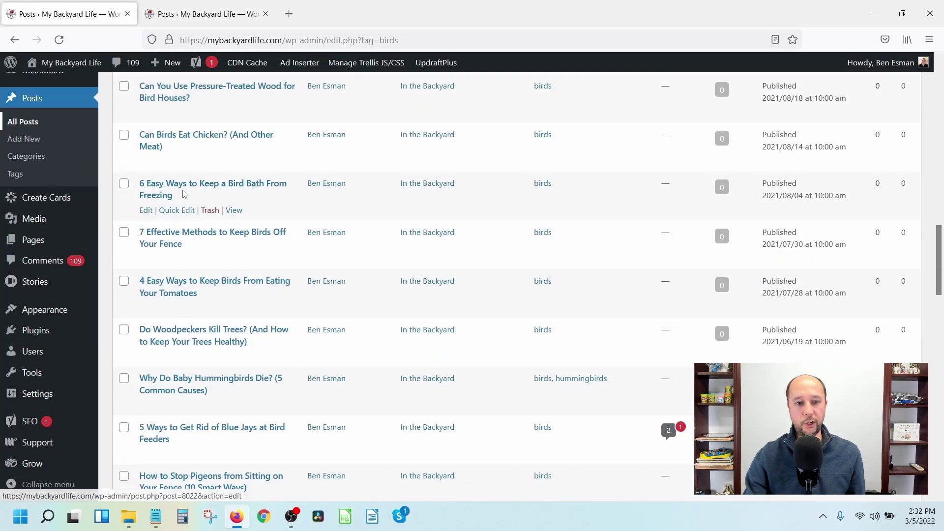
pyautogui.moveTo(215, 194); pyautogui.dragTo(192, 187)
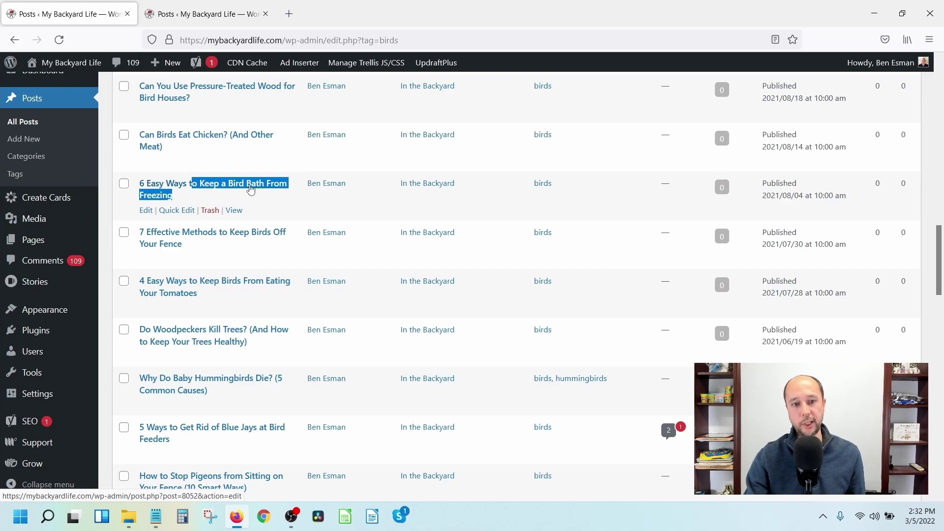
# - Search the full posts list for bird bath freezing
pyautogui.click(207, 14)
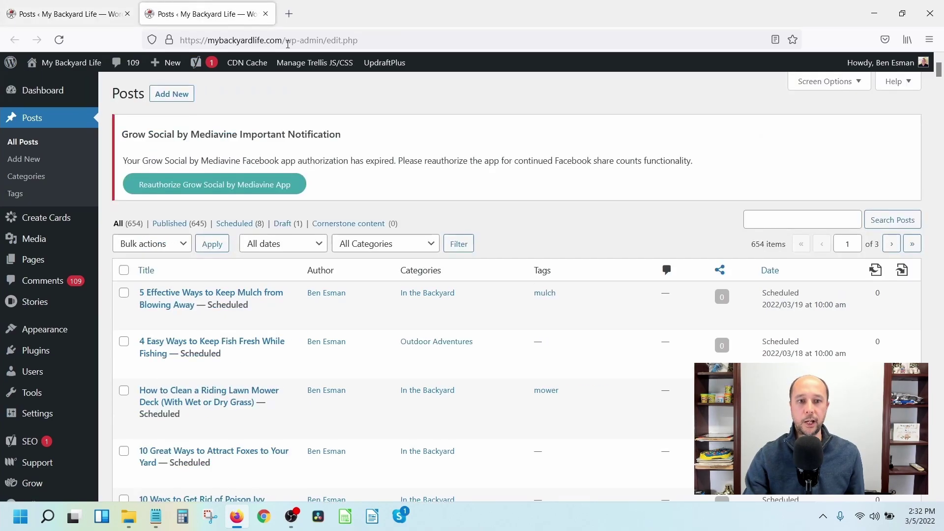
pyautogui.click(810, 219)
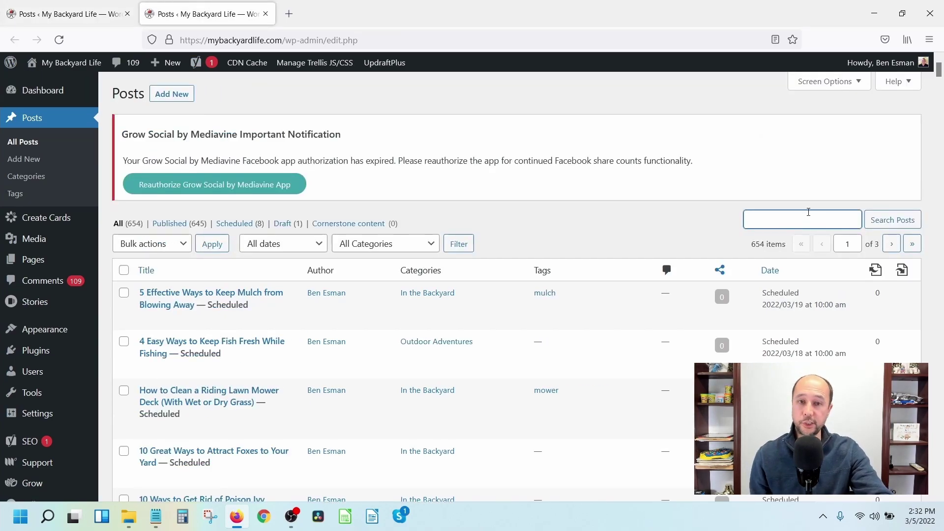
pyautogui.click(70, 7)
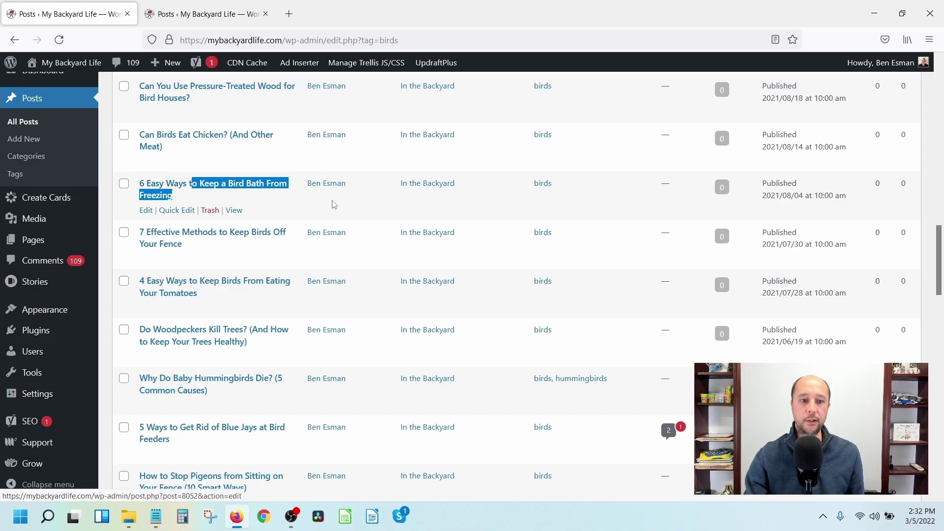
pyautogui.click(217, 13)
pyautogui.click(760, 222)
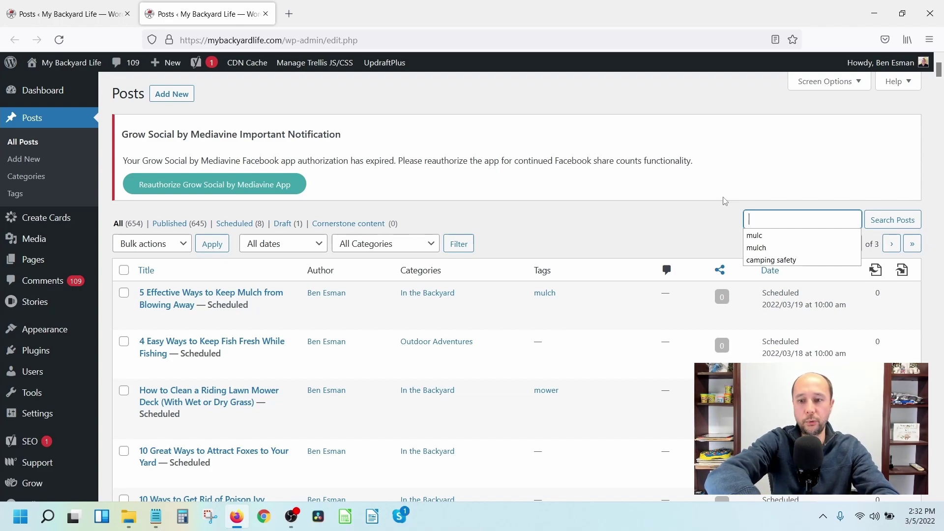
pyautogui.write('bird bath freezing')
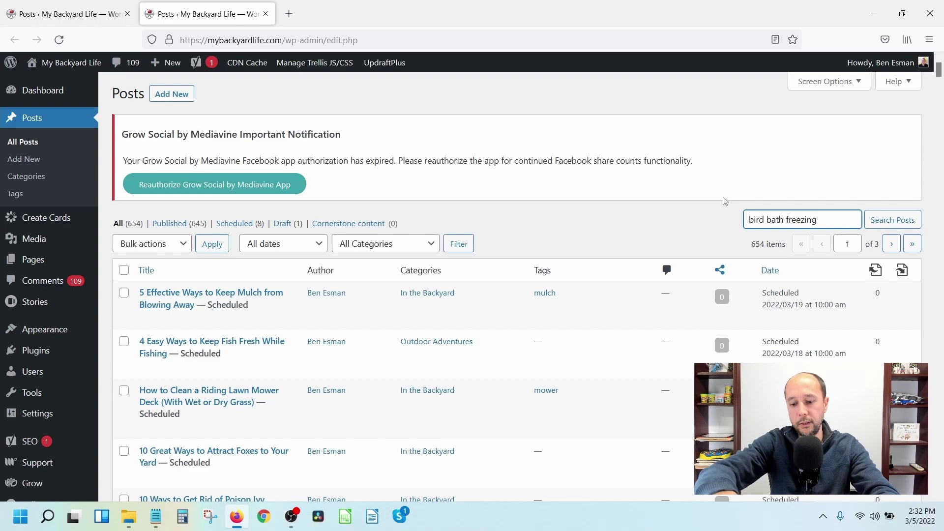
pyautogui.press('Return')
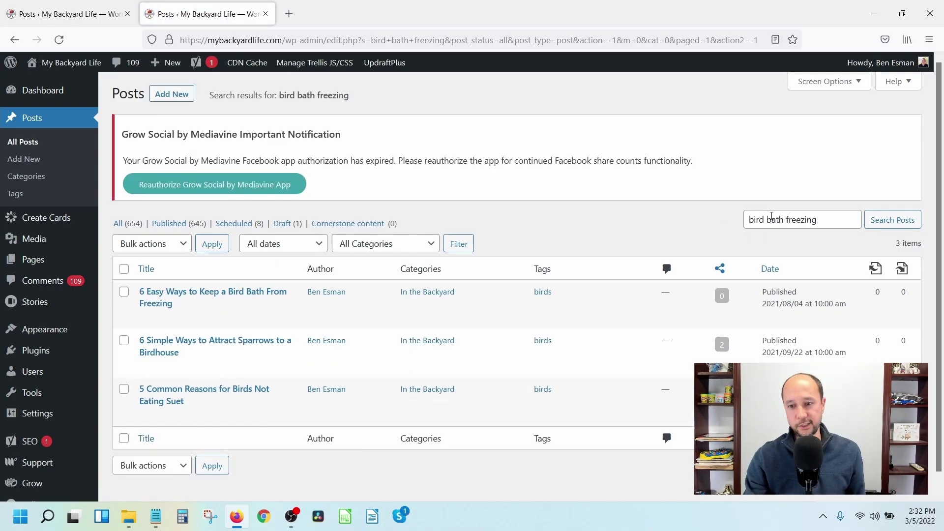
# - Narrow the posts search by quoting the phrase bird bath, so the query reads "bird bath" freezing
pyautogui.click(804, 221)
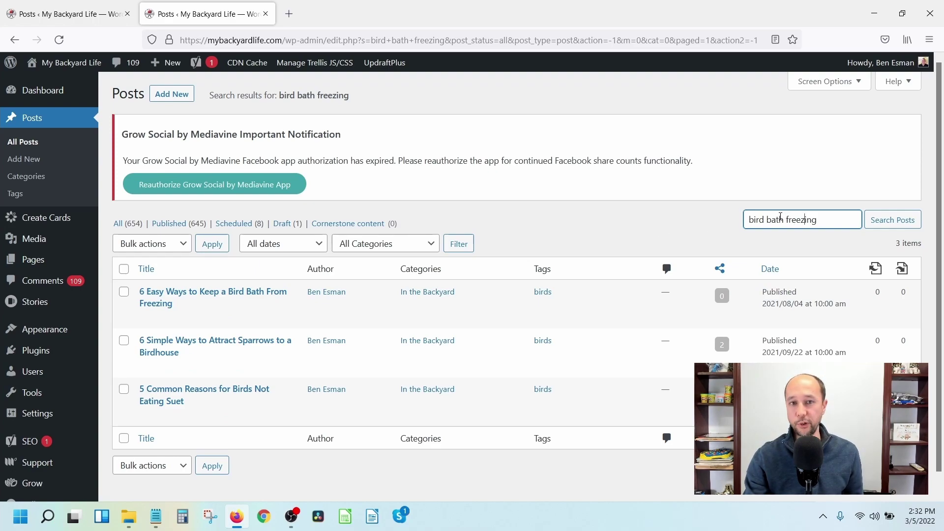
pyautogui.click(750, 220)
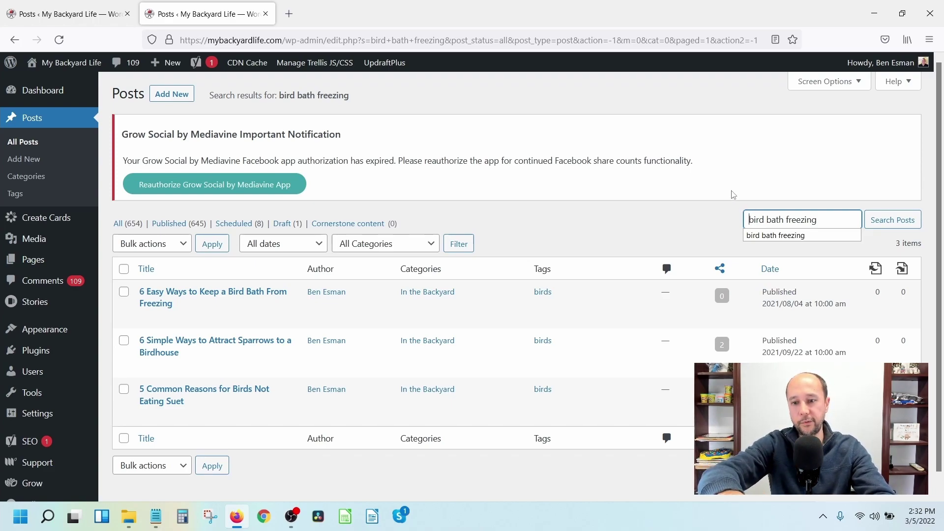
pyautogui.write('"')
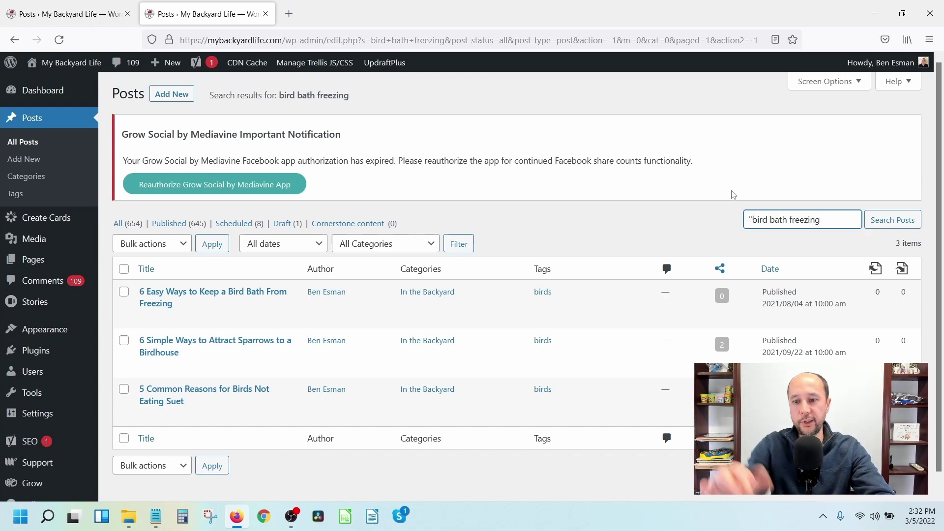
pyautogui.doubleClick(785, 219)
pyautogui.click(786, 220)
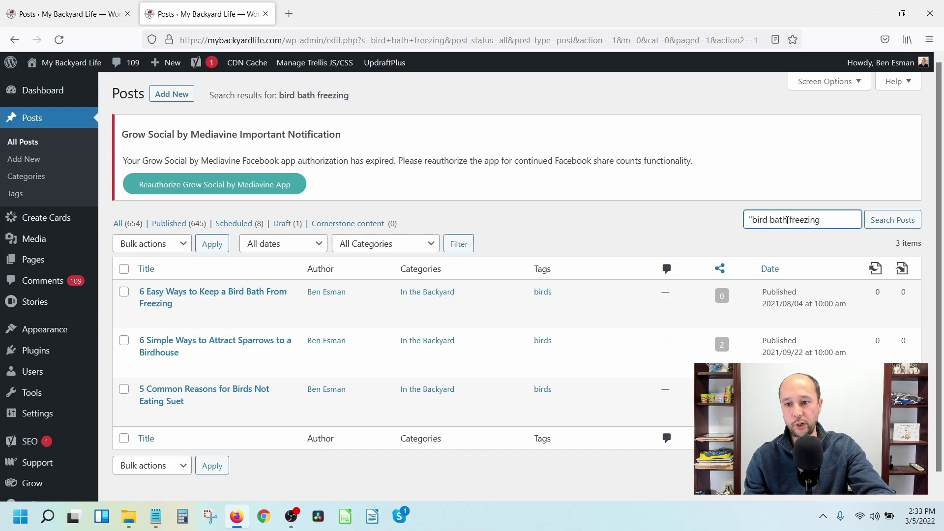
pyautogui.write('"')
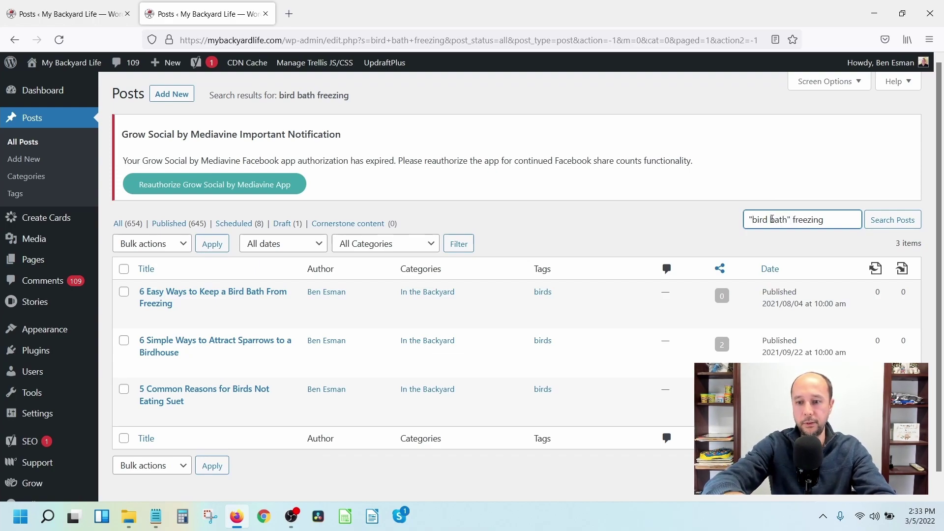
pyautogui.press('Return')
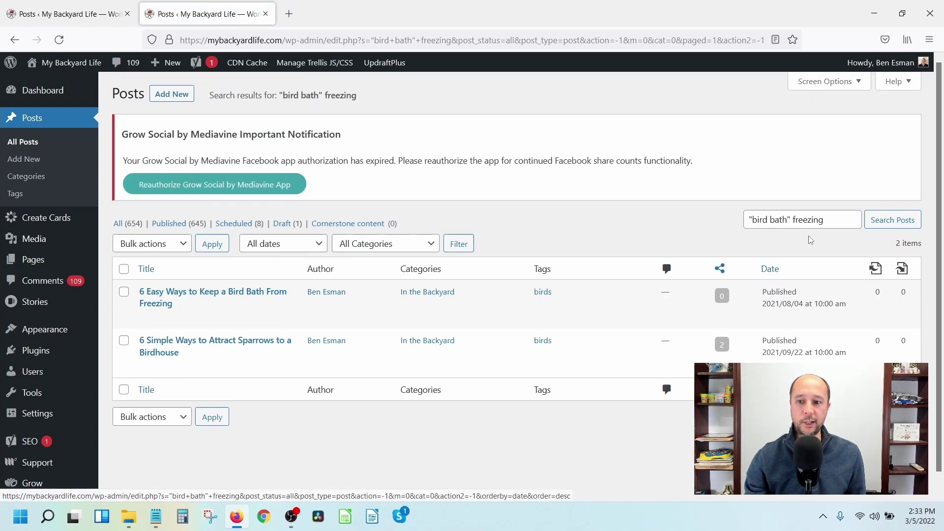
pyautogui.moveTo(787, 219); pyautogui.dragTo(753, 220)
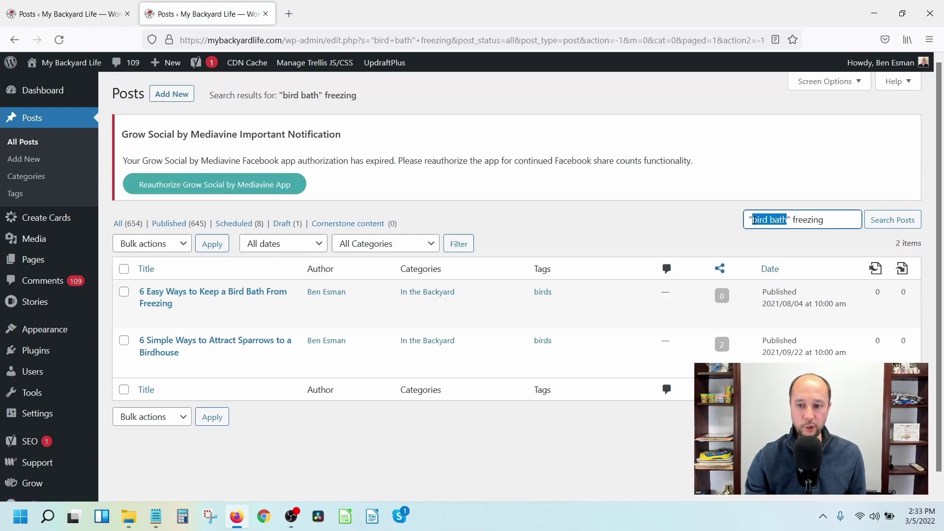
pyautogui.click(791, 219)
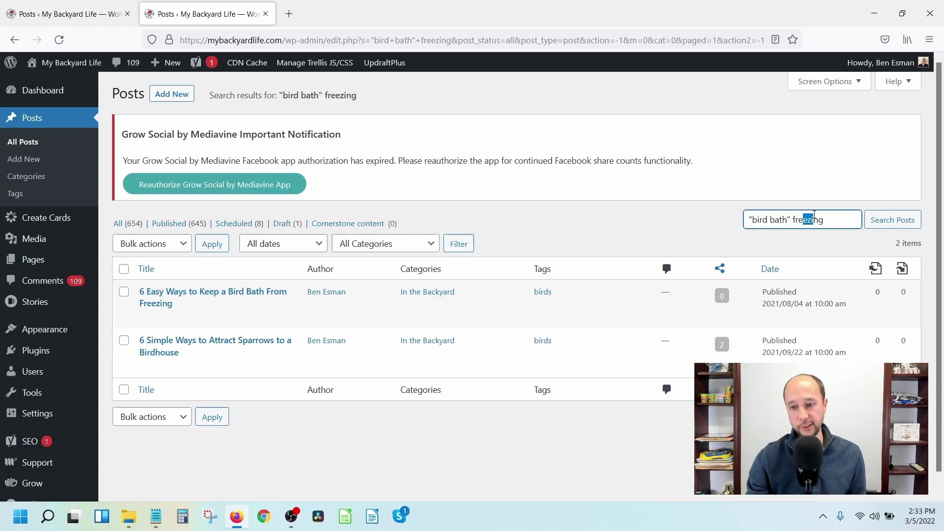
pyautogui.click(683, 242)
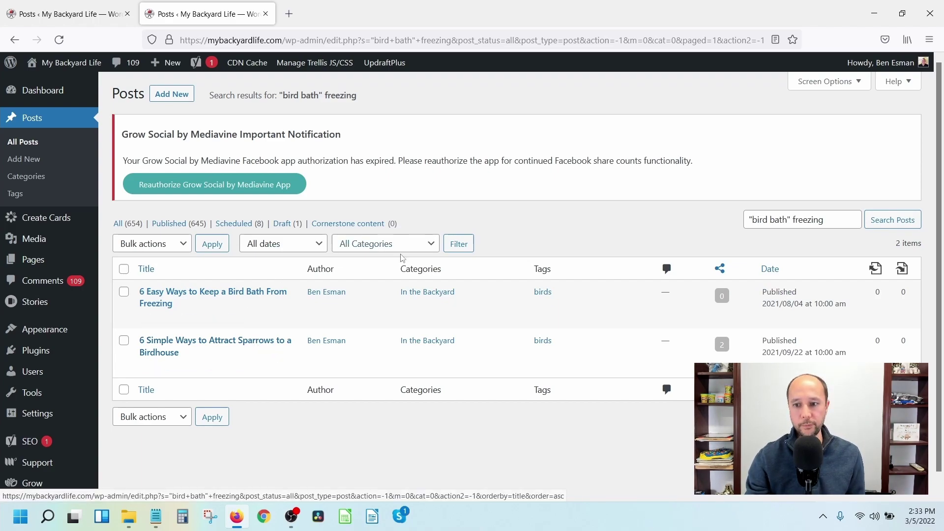
# - Shorten the query to "bird bath" freez, run the search, and return to the list of posts tagged birds
pyautogui.click(800, 218)
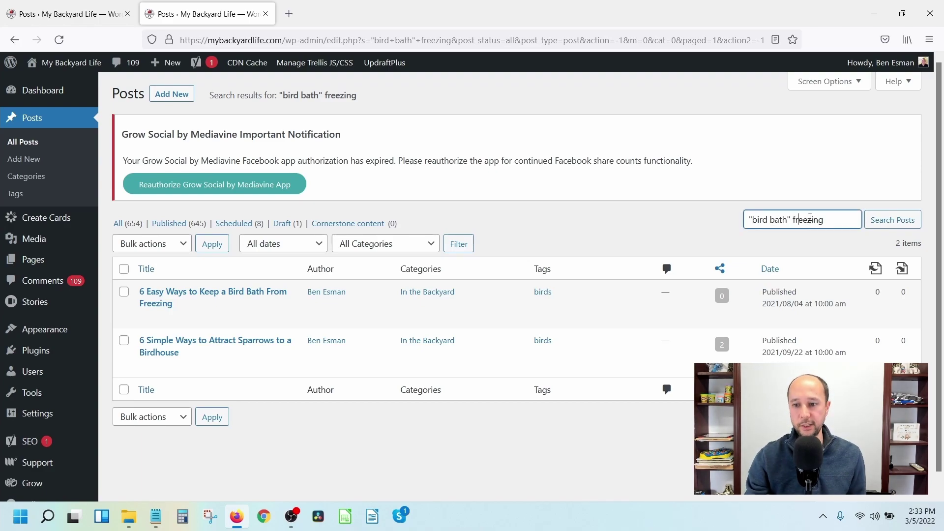
pyautogui.moveTo(812, 220); pyautogui.dragTo(842, 220)
pyautogui.press('BackSpace')
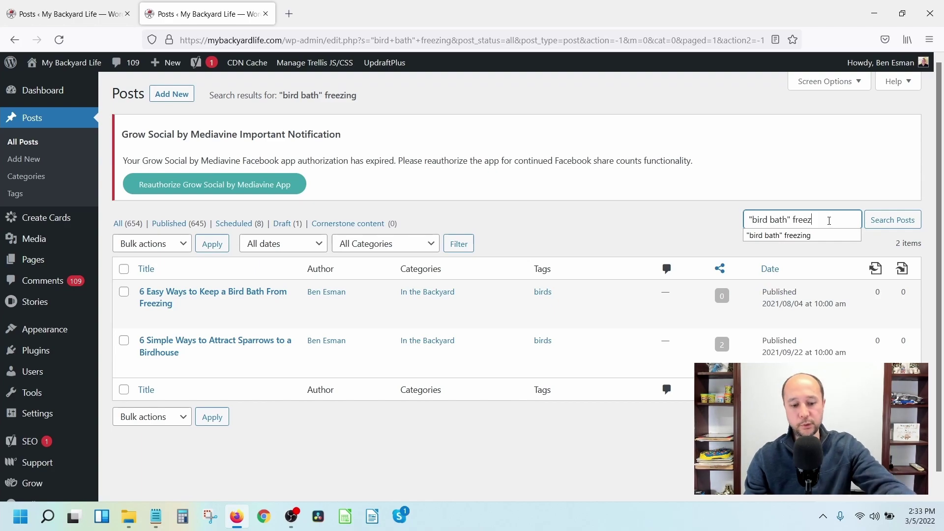
pyautogui.write('e')
pyautogui.press('BackSpace')
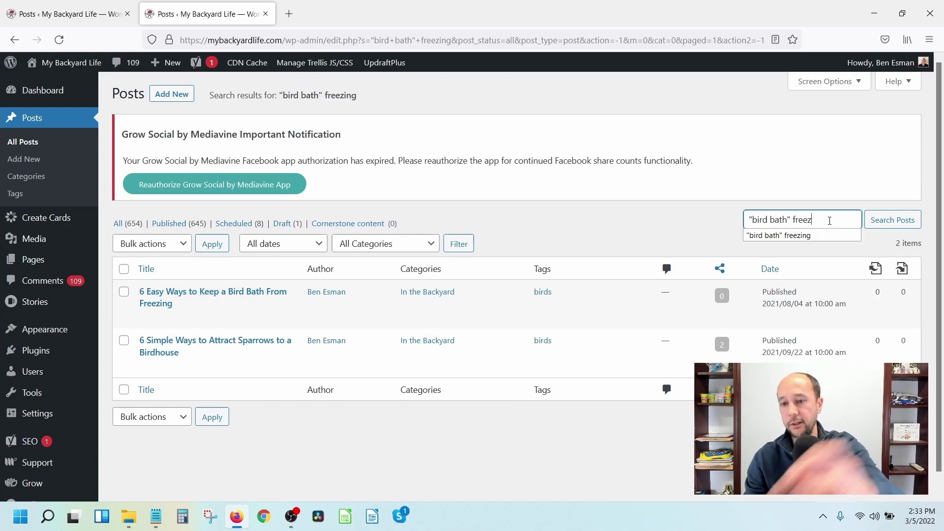
pyautogui.click(892, 220)
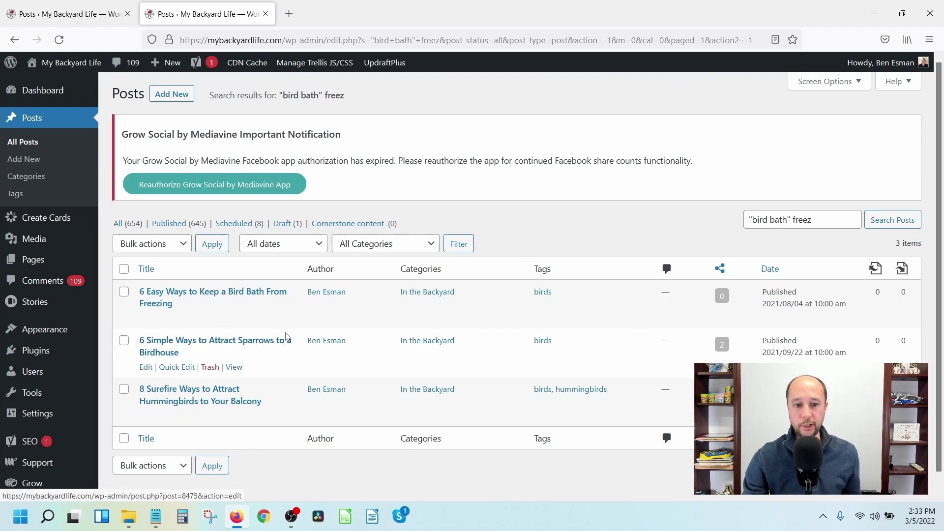
pyautogui.hotkey('ctrl', 'pageup')
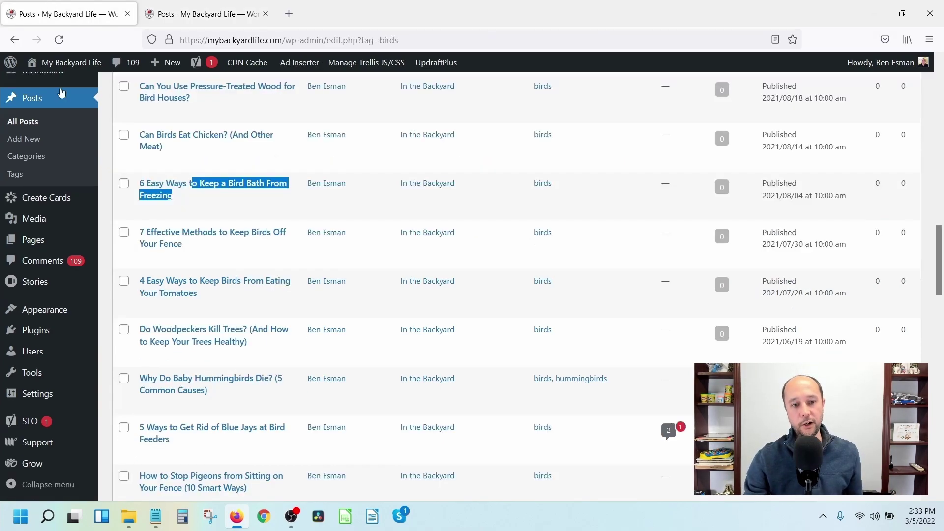
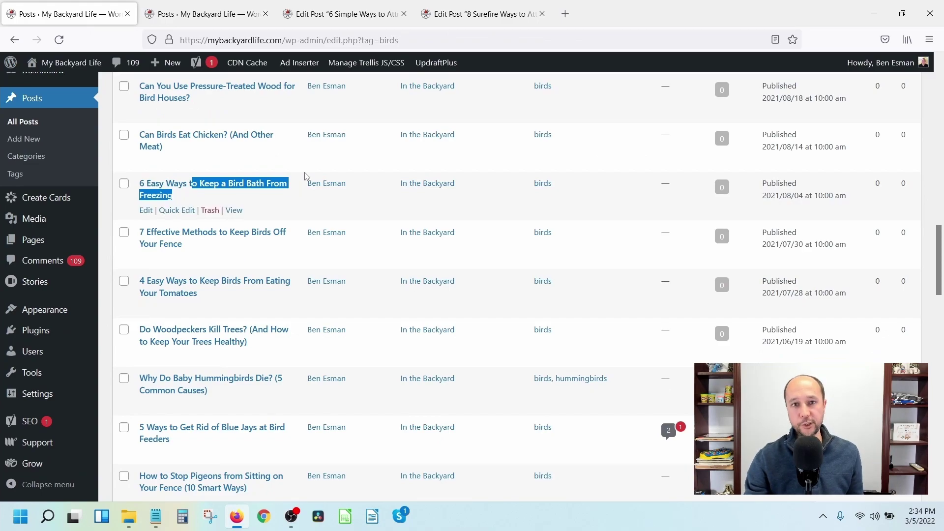
# - Find the text freez within the open post about attracting sparrows to a birdhouse
pyautogui.hotkey('ctrl', '3')
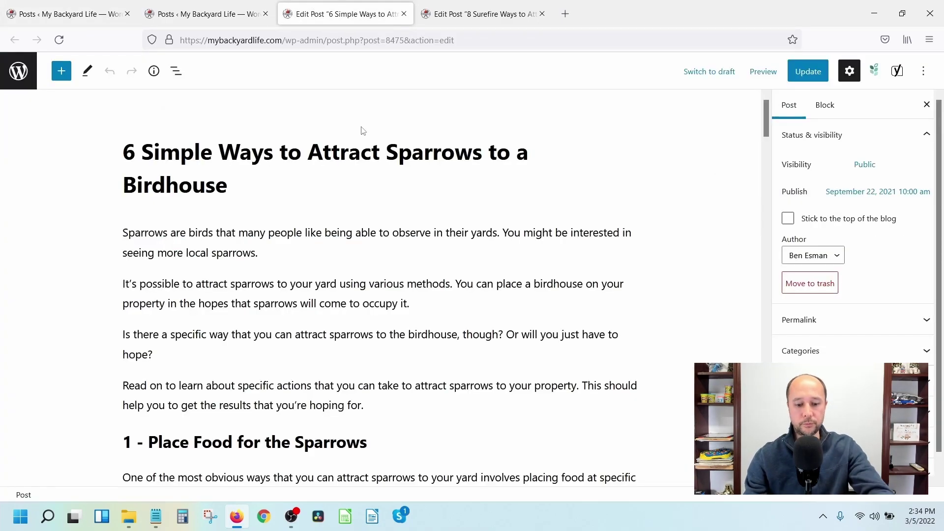
pyautogui.hotkey('ctrl', 'f')
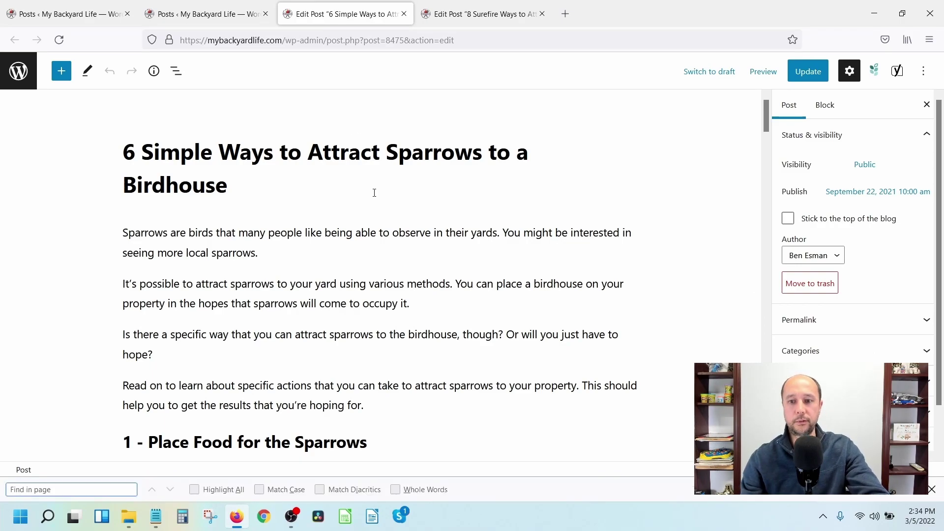
pyautogui.write('freez')
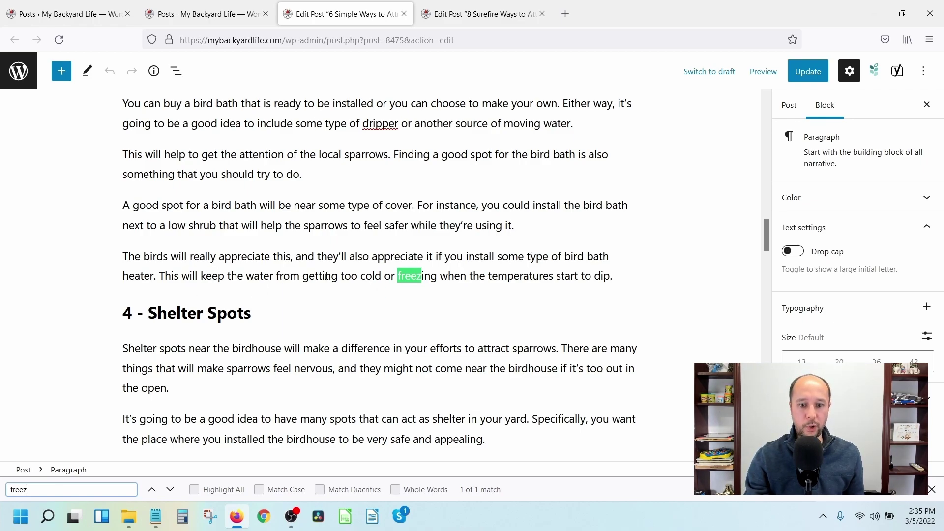
# - Link "keep the water from getting too cold or freezing" to the post 6 Easy Ways to Keep a Bird Bath From Freezing, and update the sparrows post
pyautogui.click(434, 271)
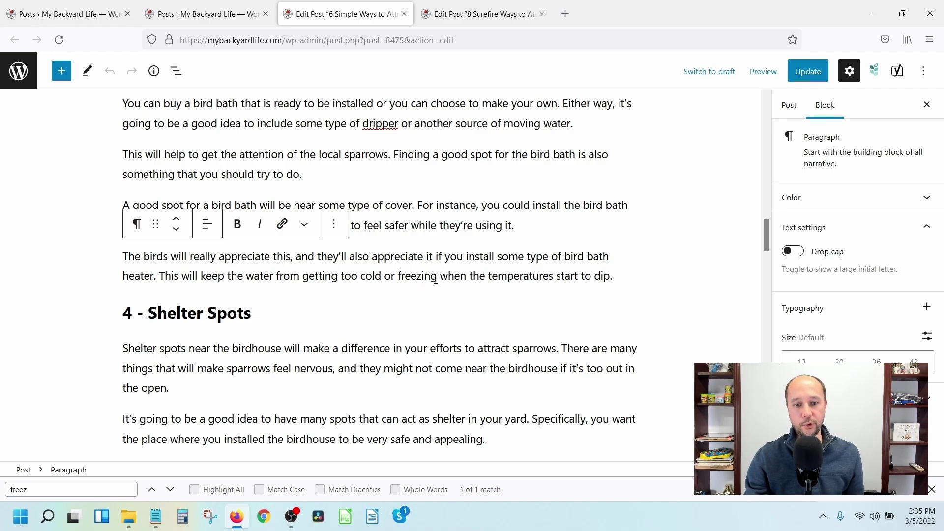
pyautogui.keyDown('shift'); pyautogui.click(203, 278); pyautogui.keyUp('shift')
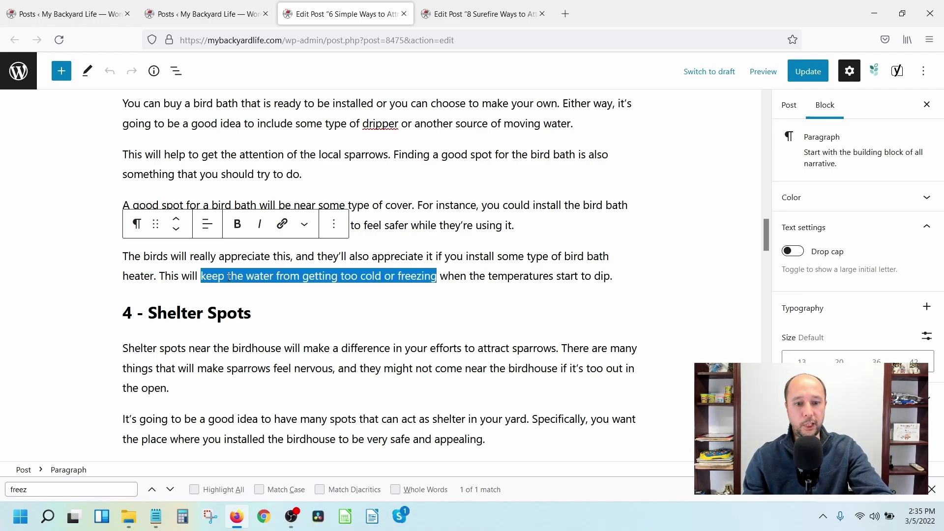
pyautogui.click(282, 225)
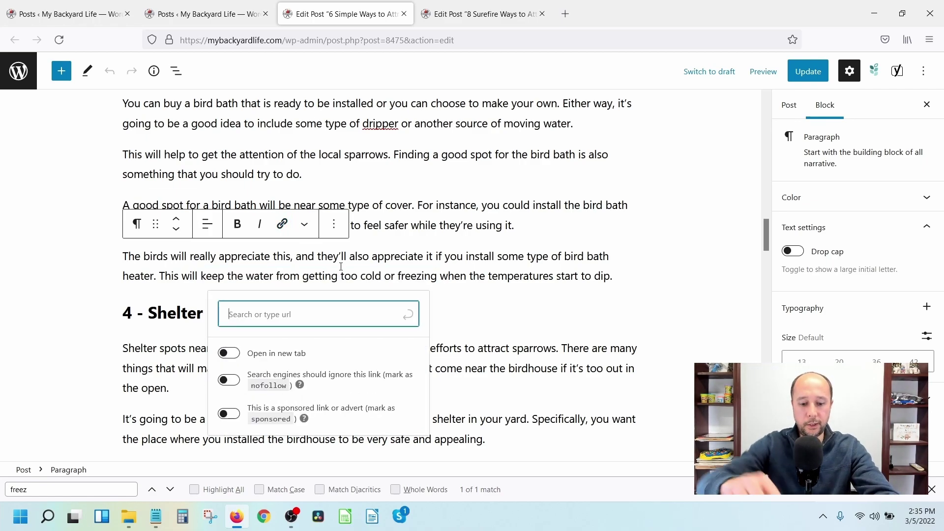
pyautogui.write('bird bath free')
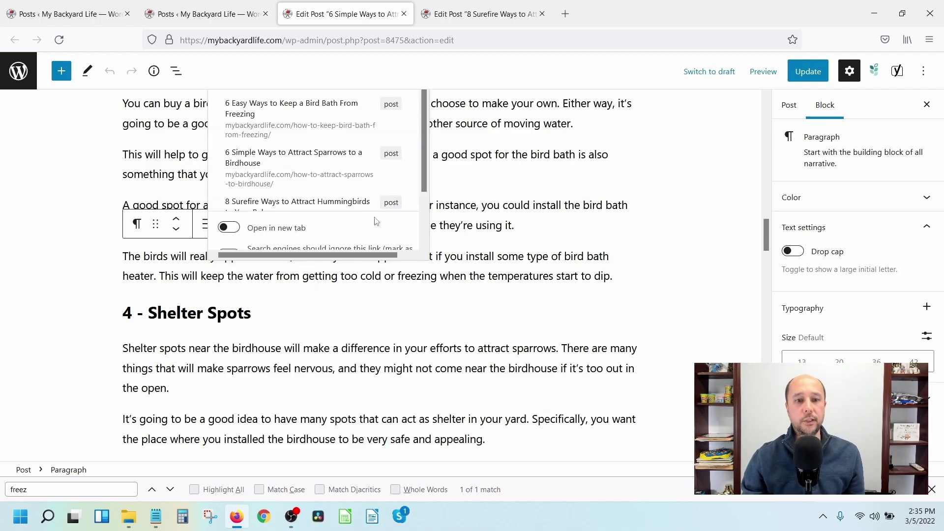
pyautogui.click(291, 120)
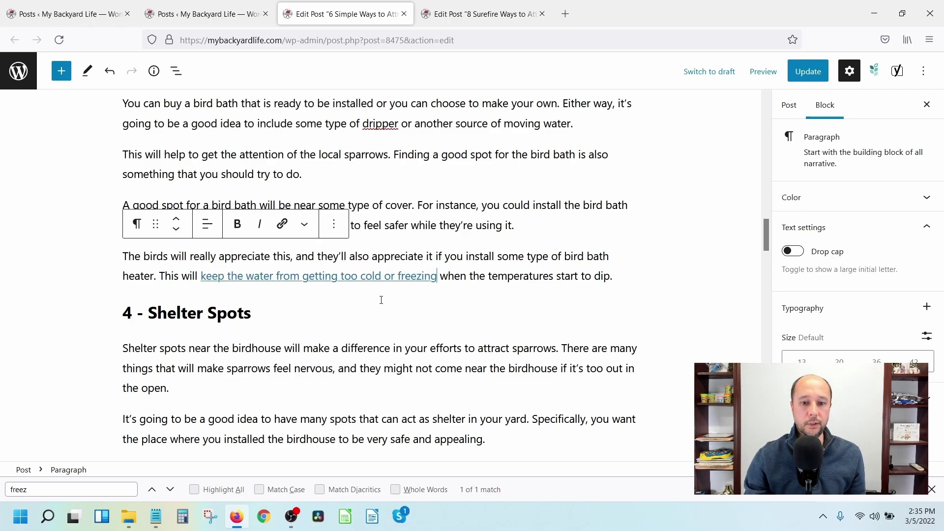
pyautogui.click(808, 74)
# - Find the text freez within the open post 8 Surefire Ways to Attract Hummingbirds to Your Balcony
pyautogui.click(477, 14)
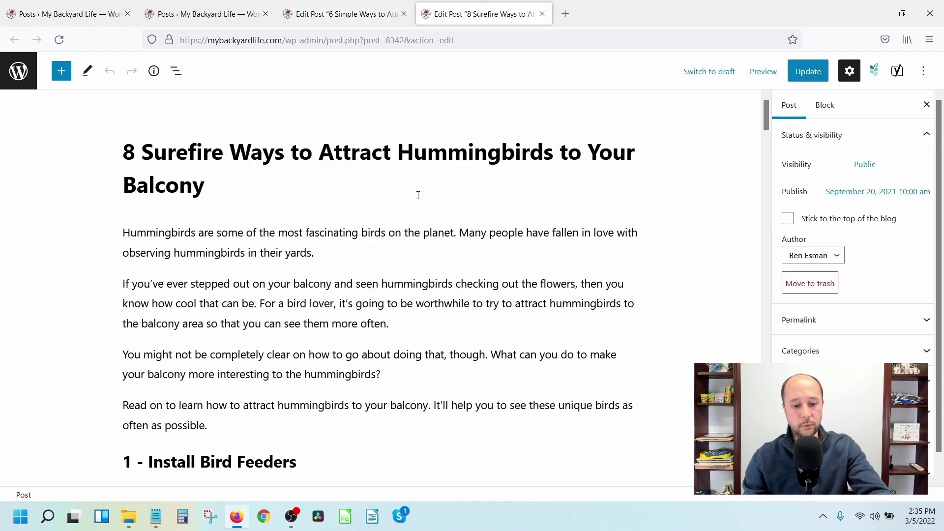
pyautogui.hotkey('ctrl', 'f')
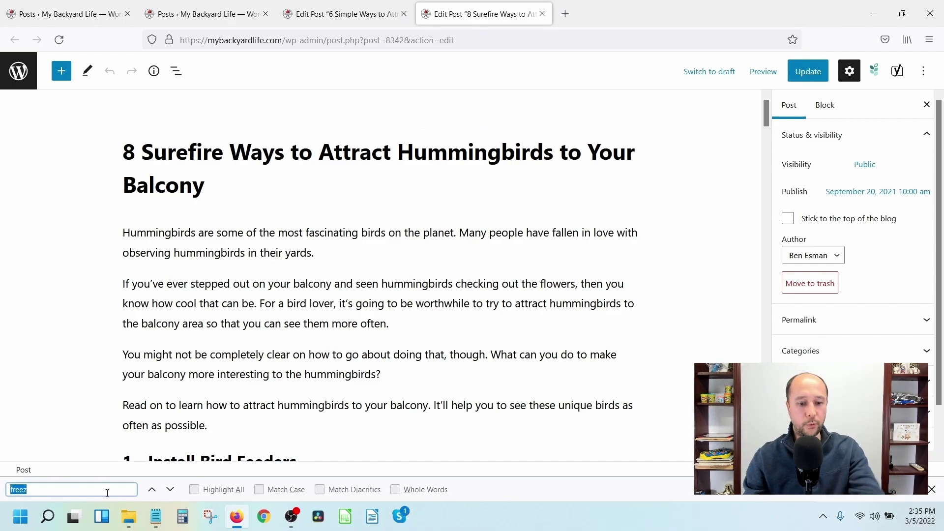
pyautogui.click(171, 489)
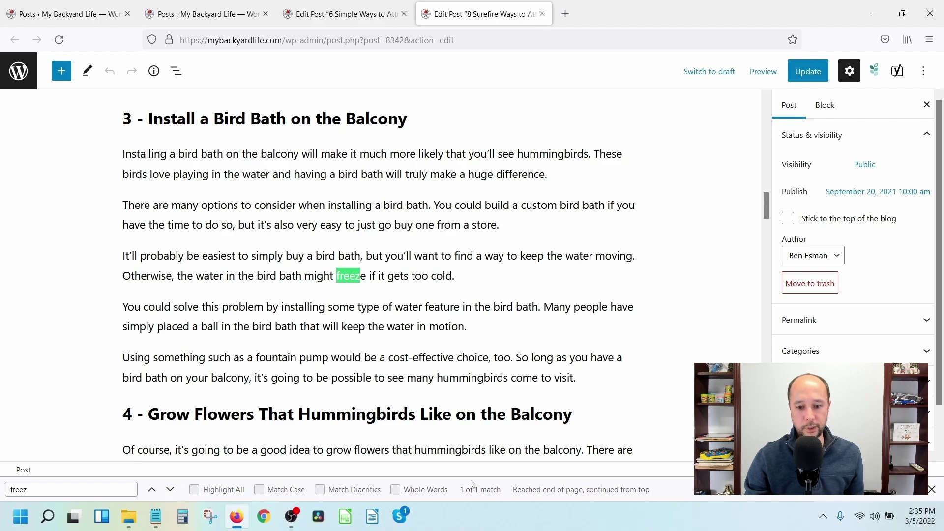
# - Link "the water in the bird bath might freeze" to the post 6 Easy Ways to Keep a Bird Bath From Freezing, and update the hummingbirds post
pyautogui.click(356, 277)
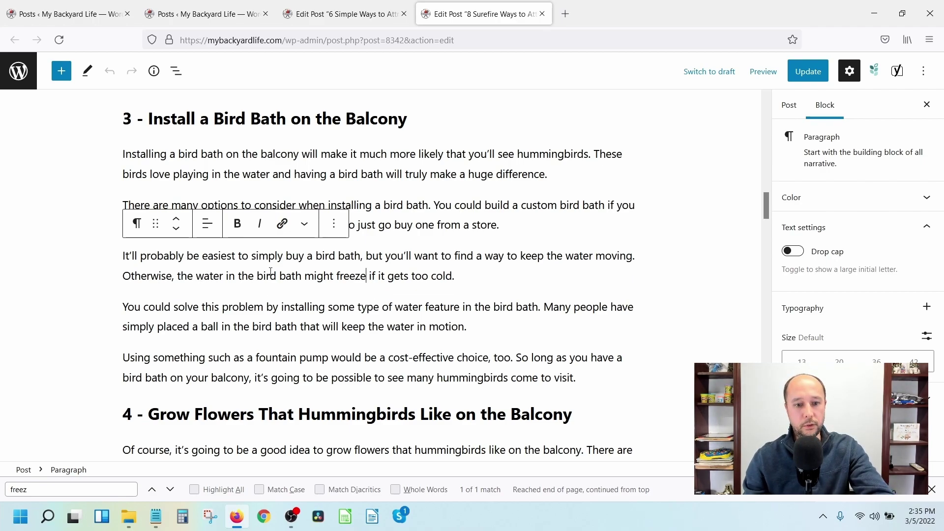
pyautogui.keyDown('shift'); pyautogui.click(180, 279); pyautogui.keyUp('shift')
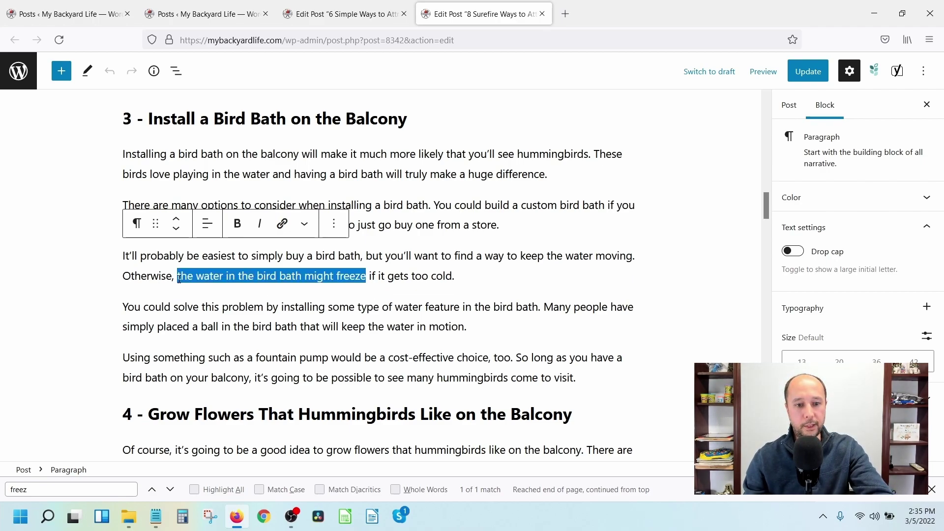
pyautogui.click(282, 224)
pyautogui.write('bird')
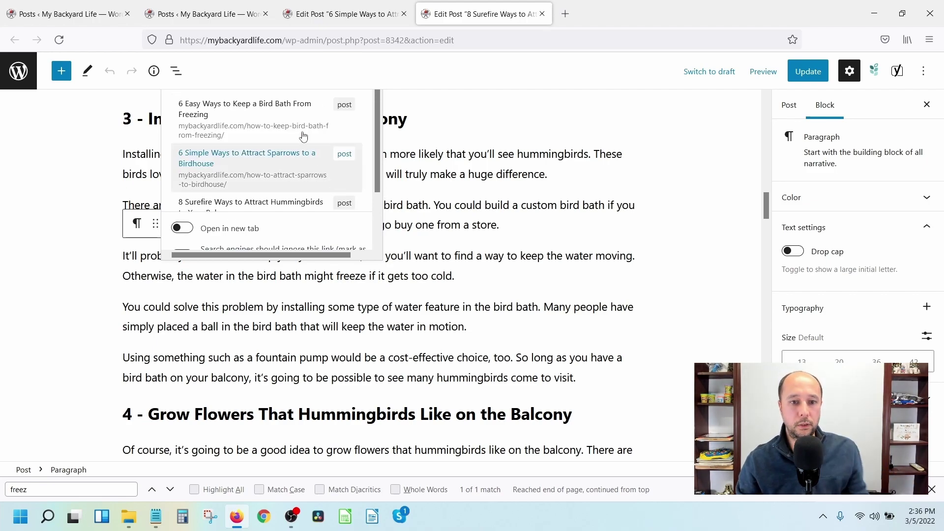
pyautogui.click(293, 119)
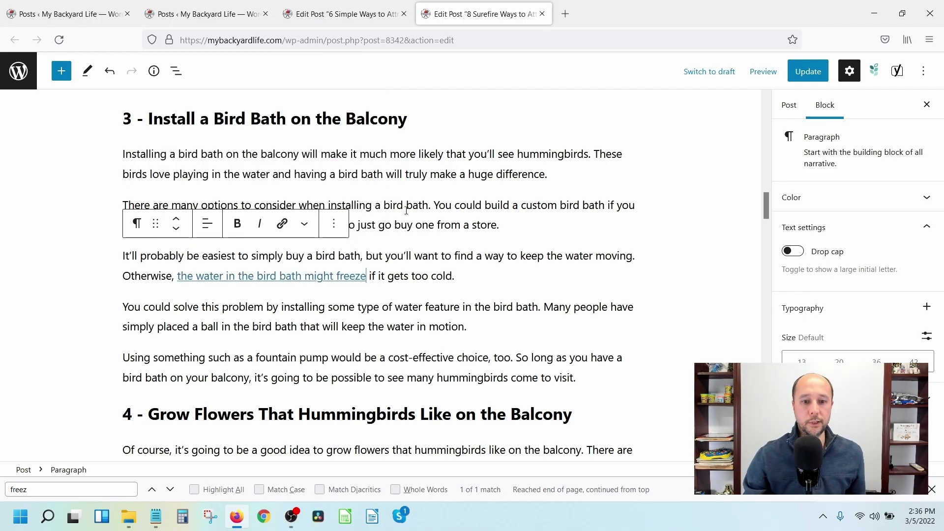
pyautogui.click(808, 71)
# - Close both edited posts and refresh the search results for "bird bath" freez to check the internal link counts
pyautogui.click(364, 5)
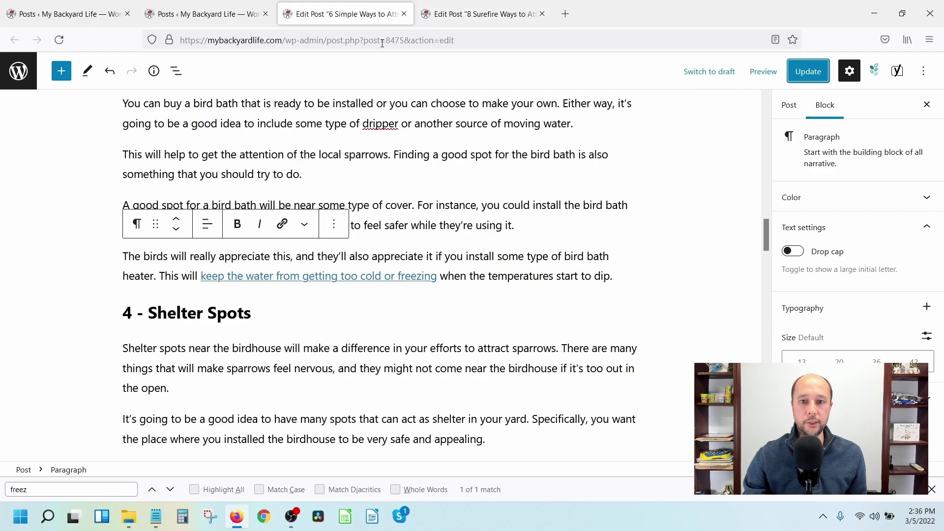
pyautogui.click(404, 14)
pyautogui.click(404, 14)
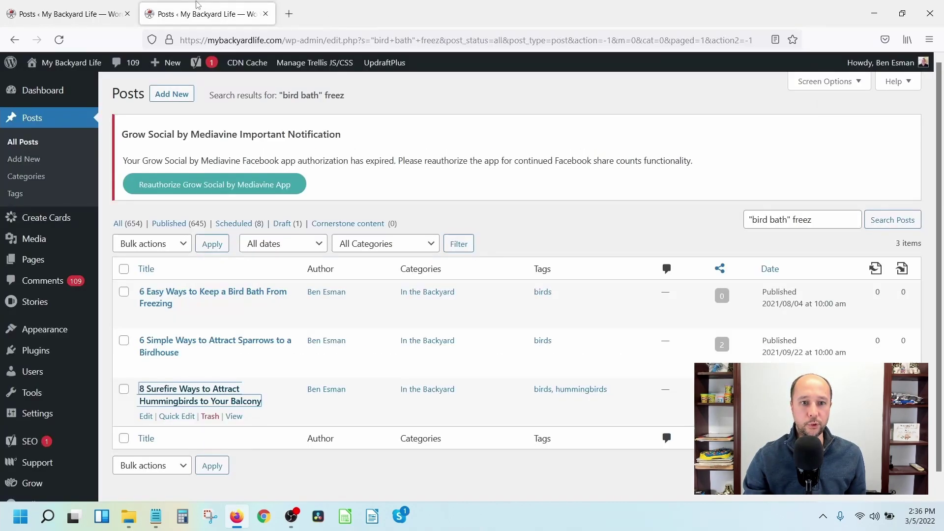
pyautogui.press('F5')
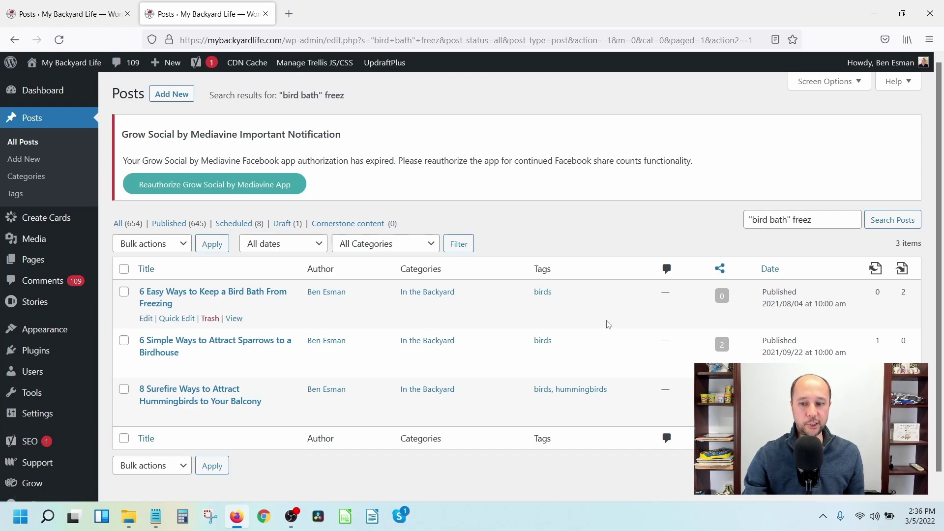
pyautogui.click(773, 216)
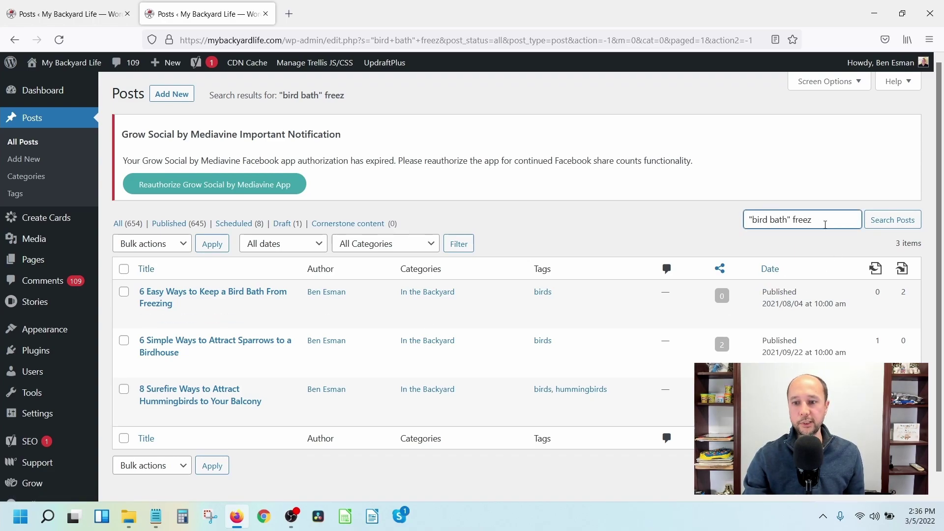
pyautogui.click(716, 224)
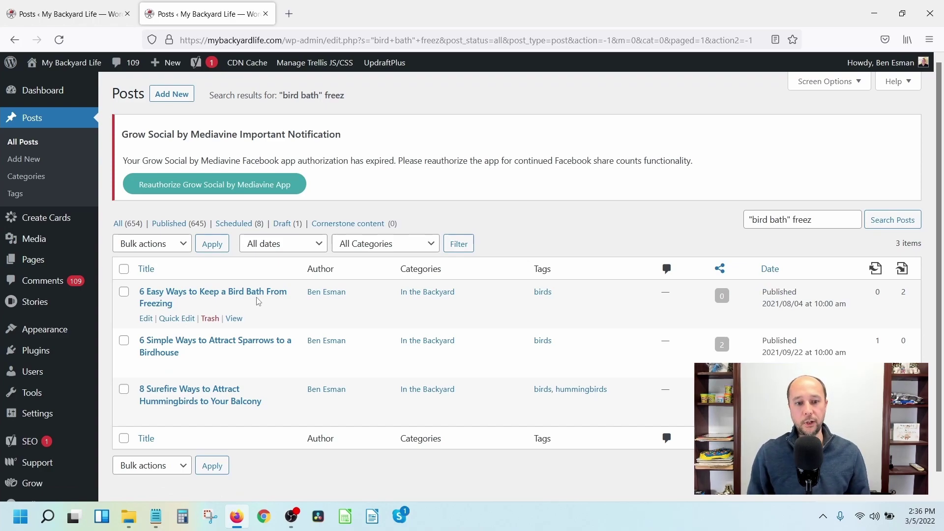
# - Review the list of posts tagged birds from its beginning and compare it with the "bird bath" freez search results
pyautogui.click(64, 14)
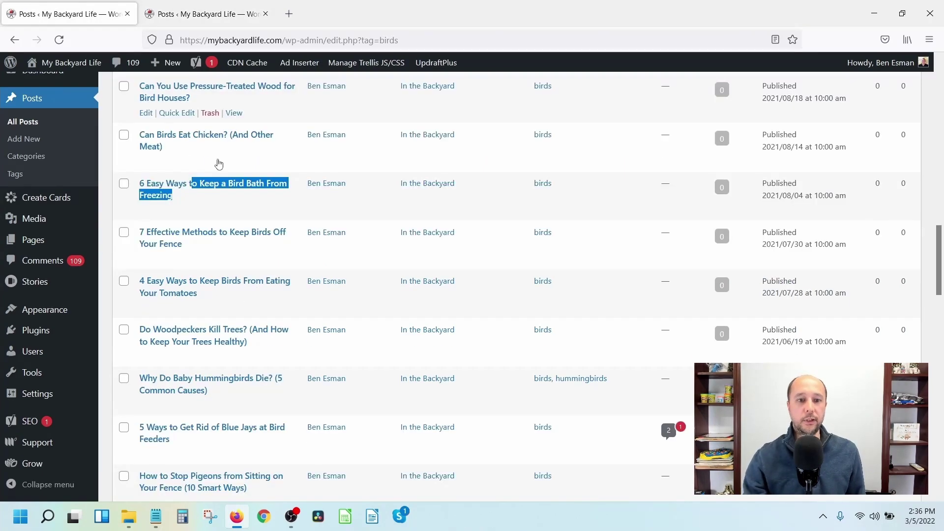
pyautogui.scroll(10, 448, 231)
pyautogui.scroll(15, 379, 227)
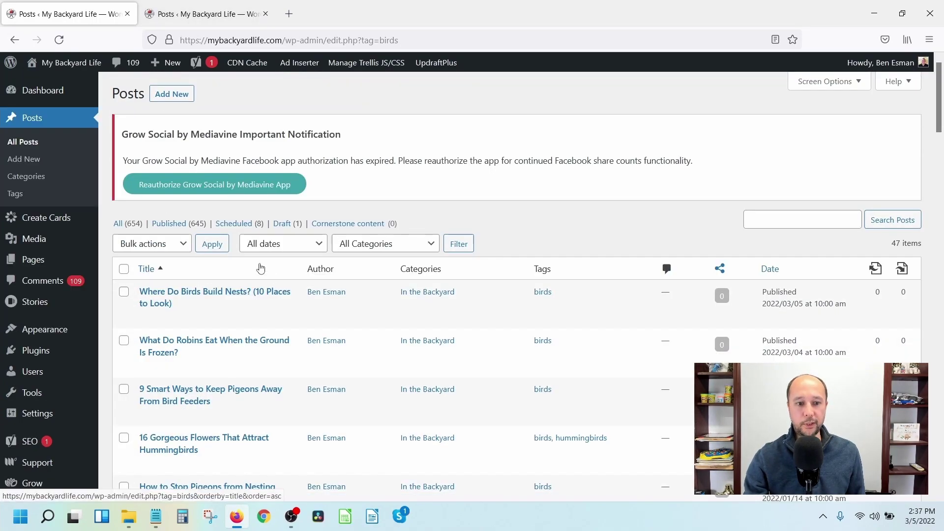
pyautogui.scroll(-3, 220, 293)
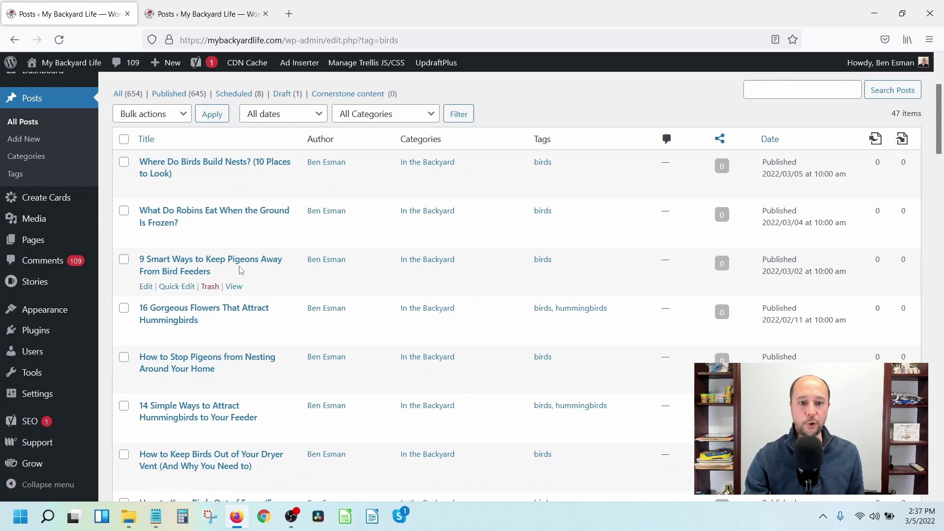
pyautogui.click(220, 4)
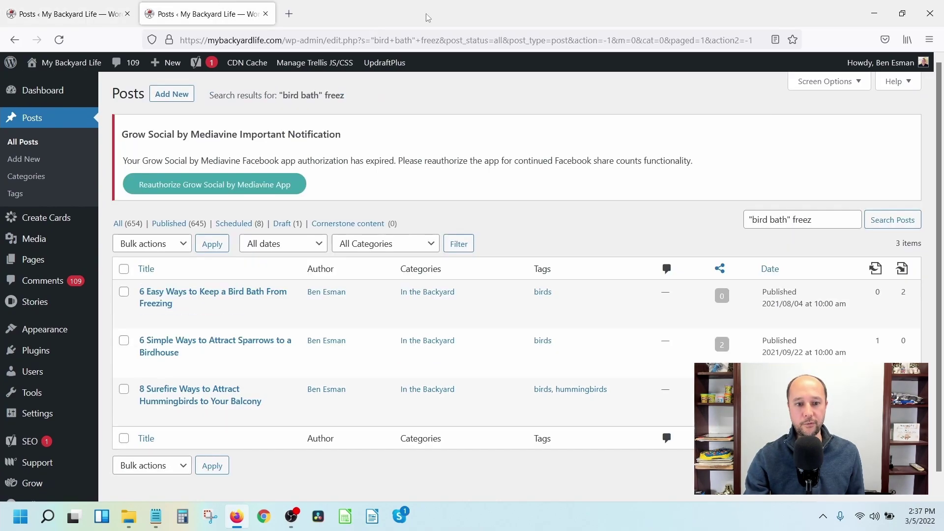
pyautogui.click(58, 10)
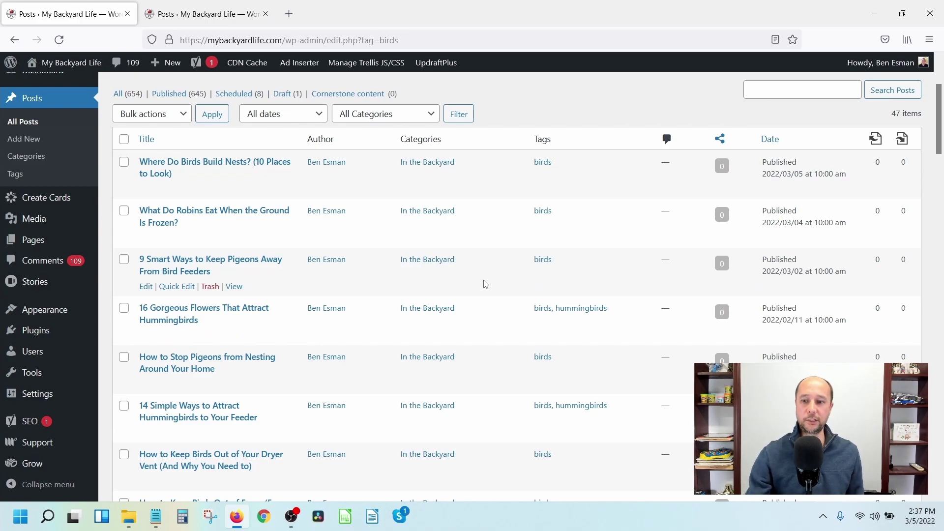
# - Refresh the list of posts tagged birds and examine the outgoing and incoming internal link counts of its posts
pyautogui.press('F5')
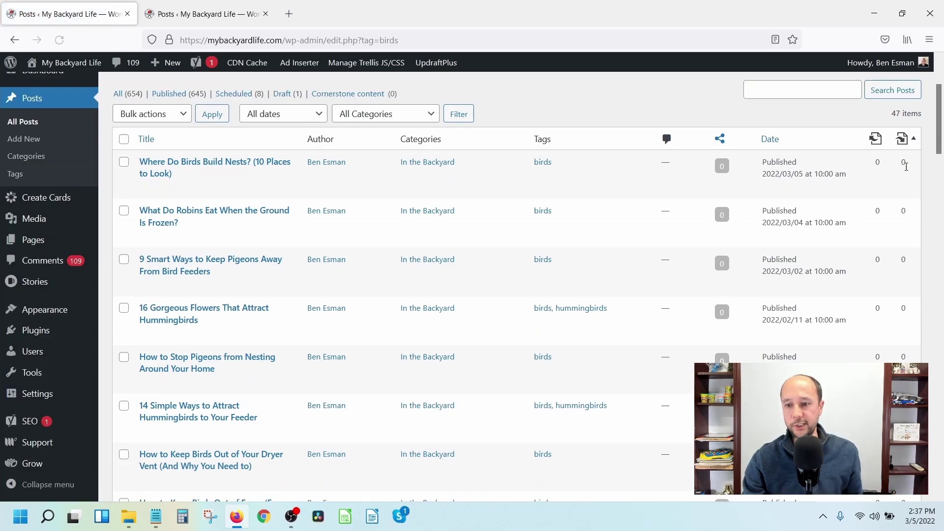
pyautogui.scroll(-12, 906, 166)
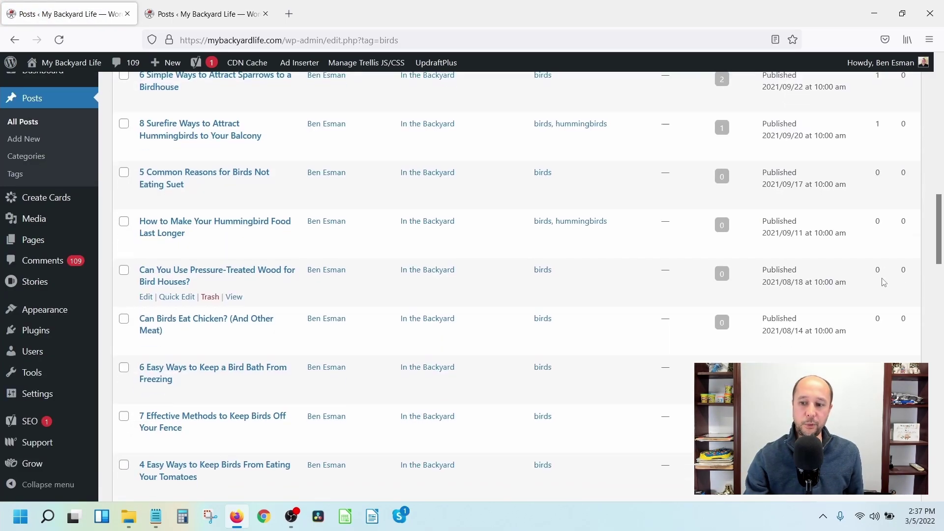
pyautogui.scroll(-6, 883, 282)
pyautogui.scroll(5, 872, 295)
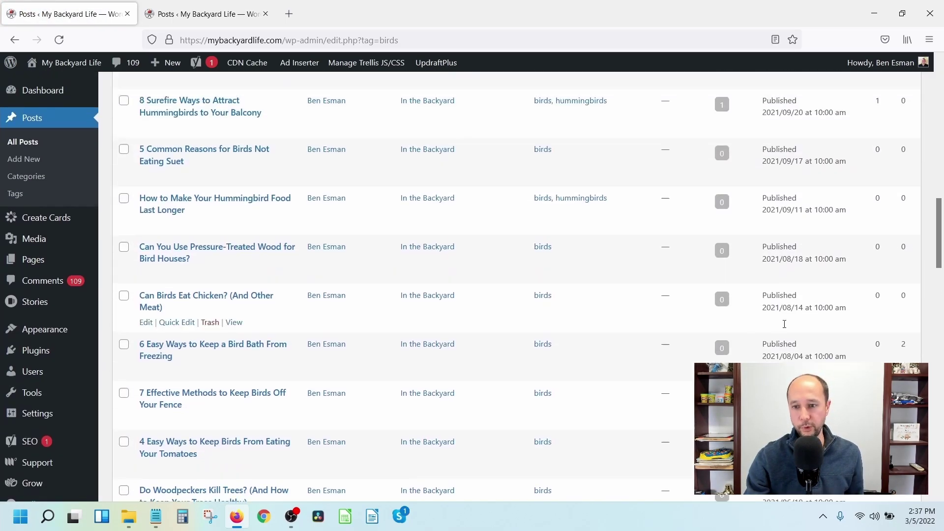
pyautogui.scroll(5, 836, 315)
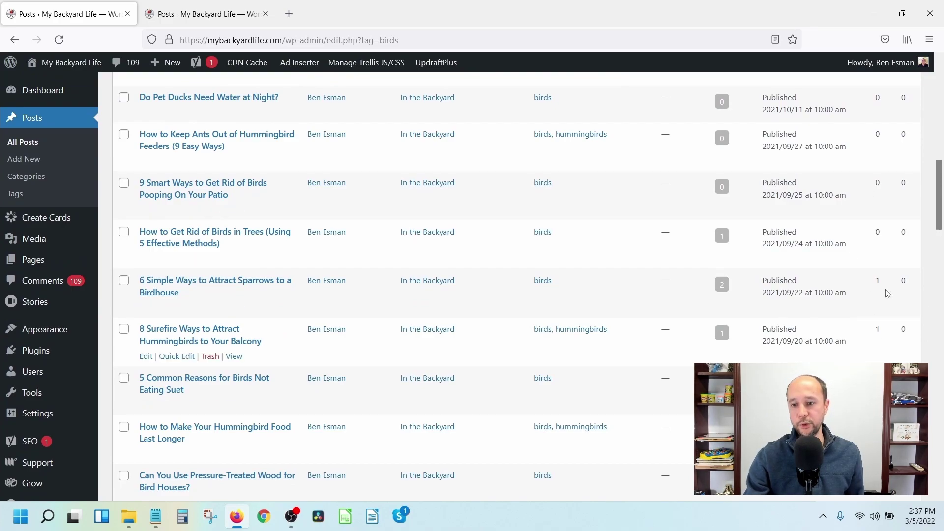
pyautogui.scroll(-8, 874, 305)
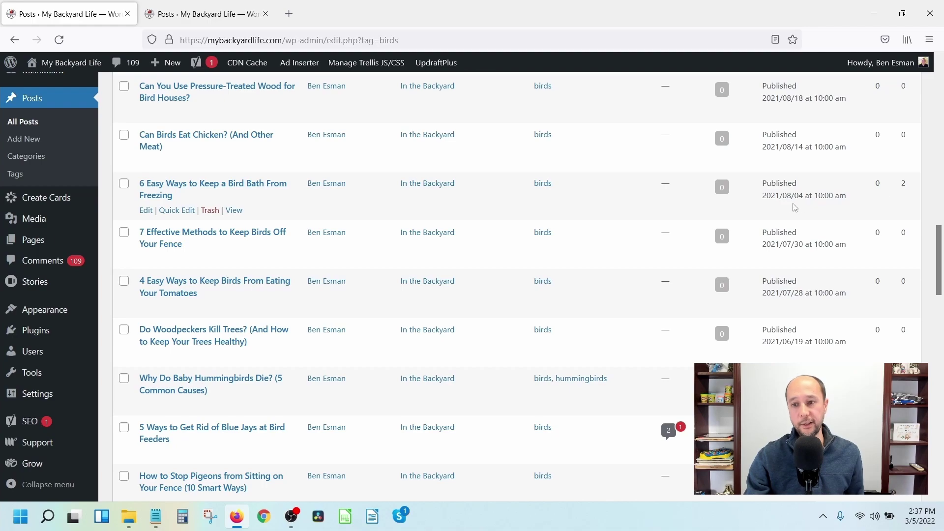
pyautogui.scroll(15, 813, 206)
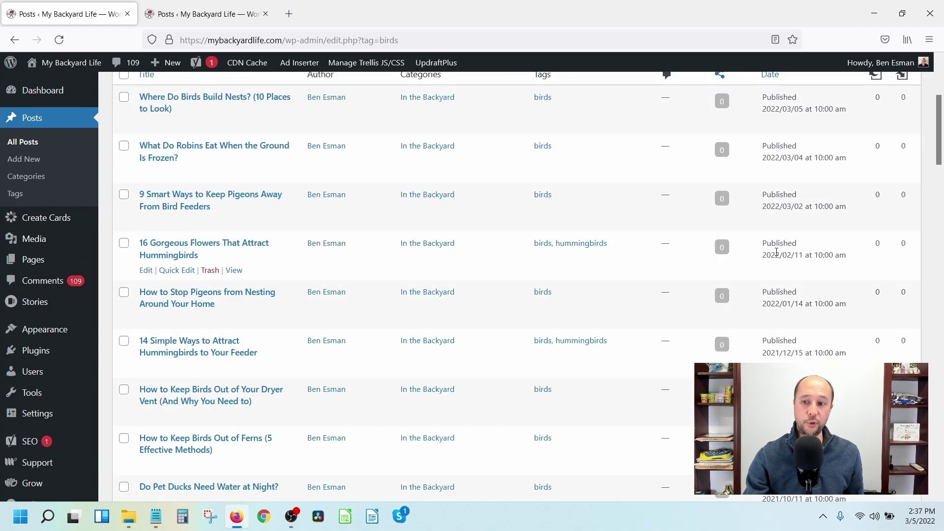
pyautogui.scroll(3, 776, 251)
pyautogui.scroll(-1, 895, 327)
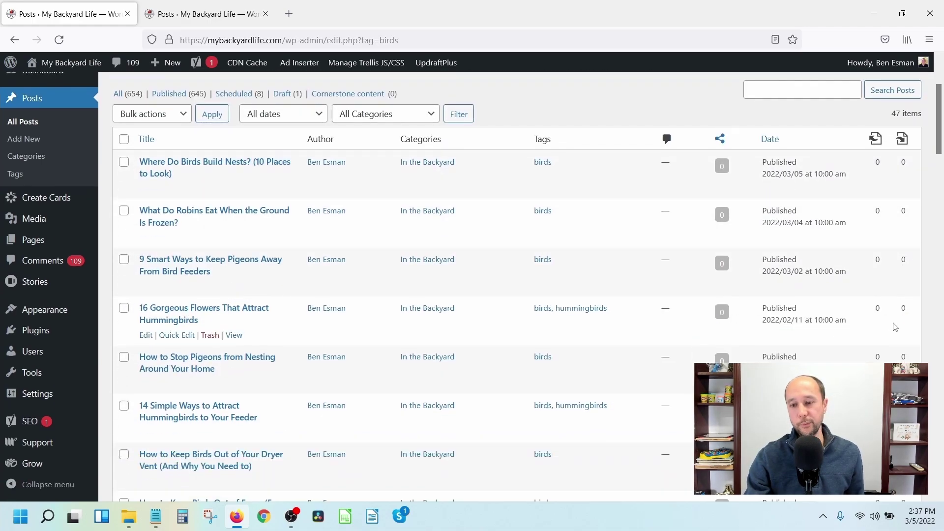
pyautogui.scroll(-5, 865, 295)
pyautogui.scroll(-3, 856, 290)
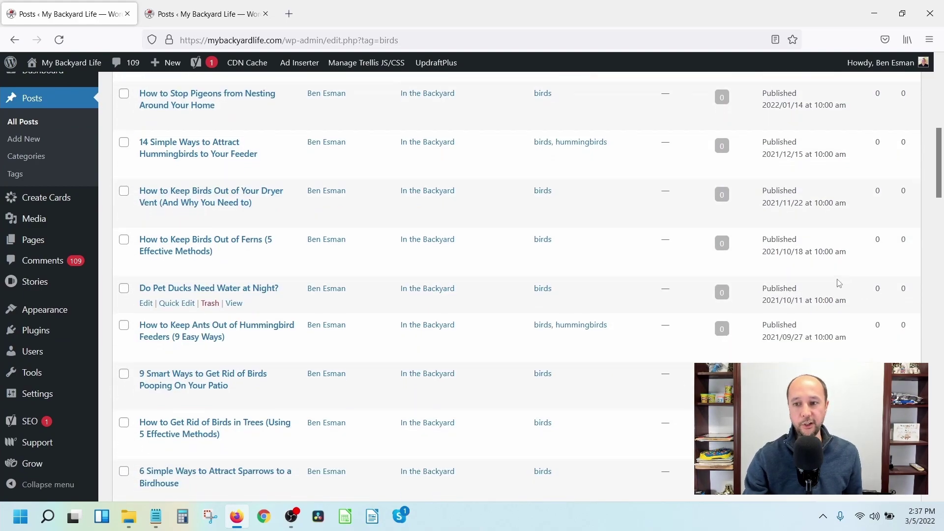